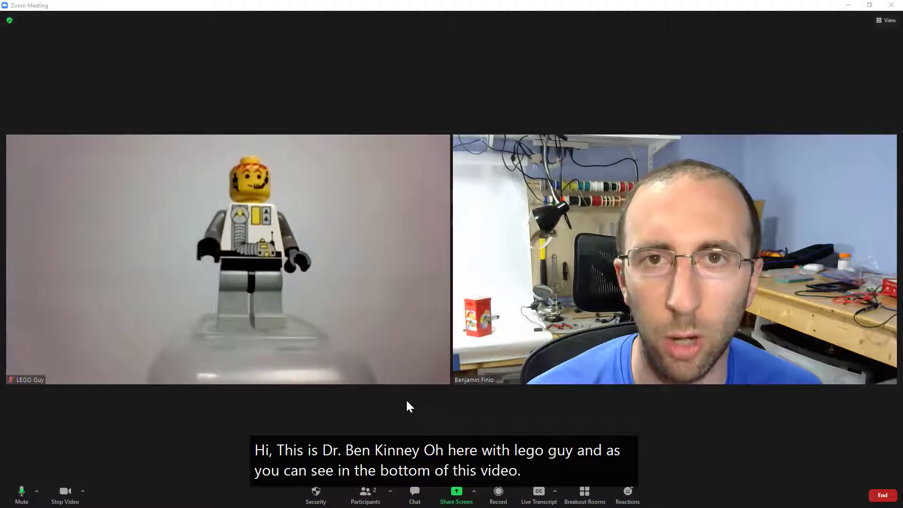
Open the meeting's live transcript options, then switch to the Zoom web settings in Chrome and search the page for "closed"
mouse_move(333, 343)
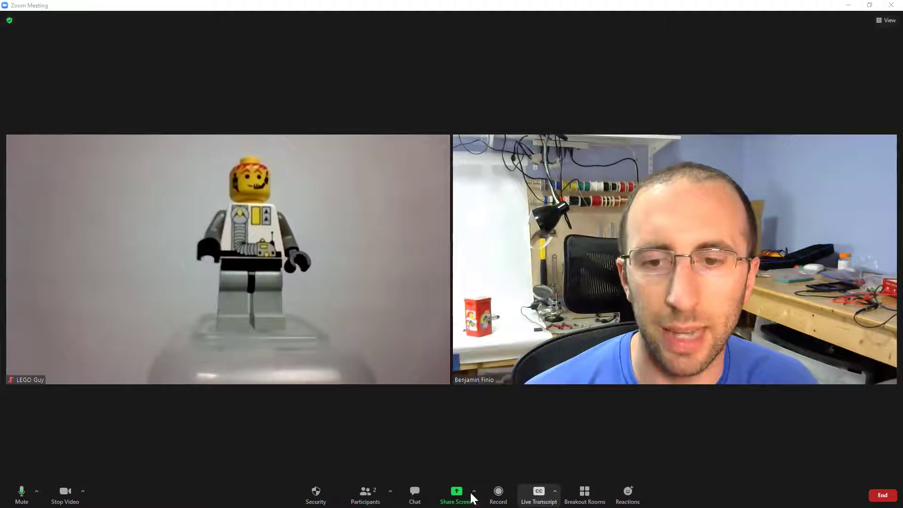
click(537, 500)
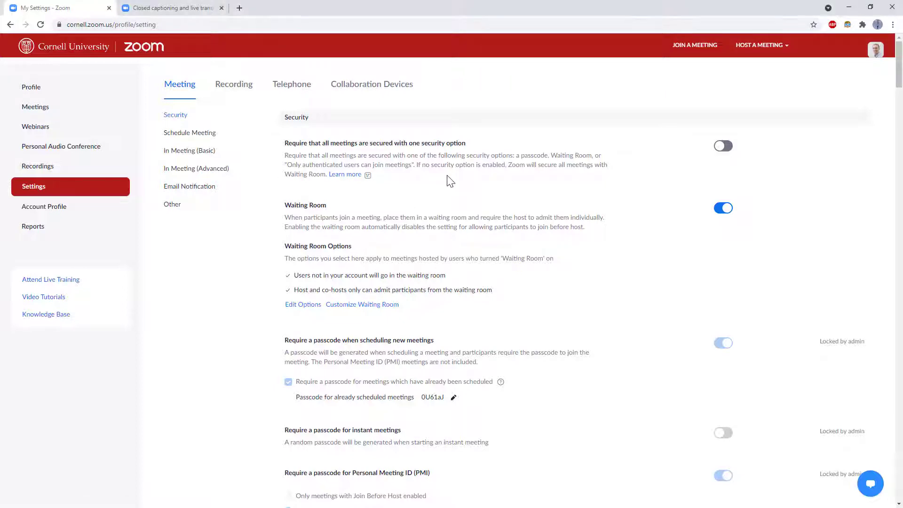
key(ctrl+f)
text(closed)
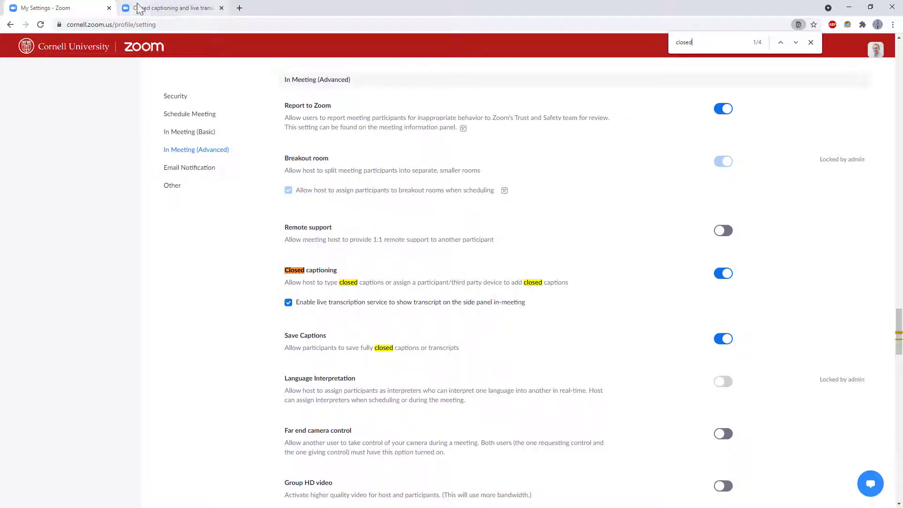
Read the Help Center article on closed captioning and live transcription, highlighting the paragraph about live transcription availability for free account holders
click(170, 8)
scroll(303, 257, up, 6)
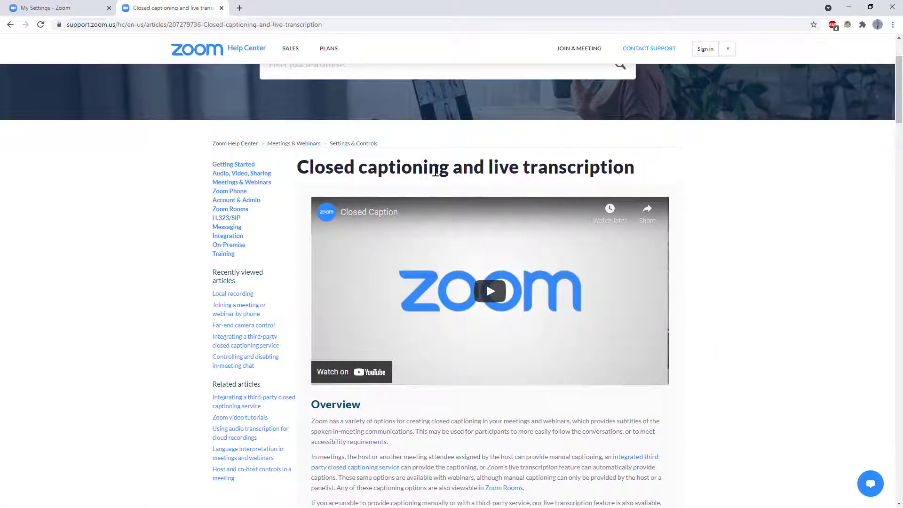
scroll(369, 296, down, 5)
scroll(329, 305, down, 1)
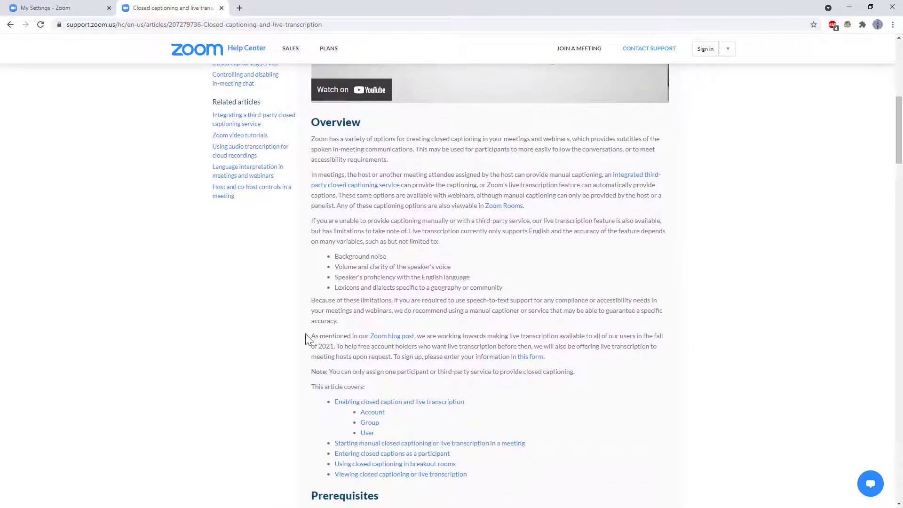
drag(312, 325, 558, 349)
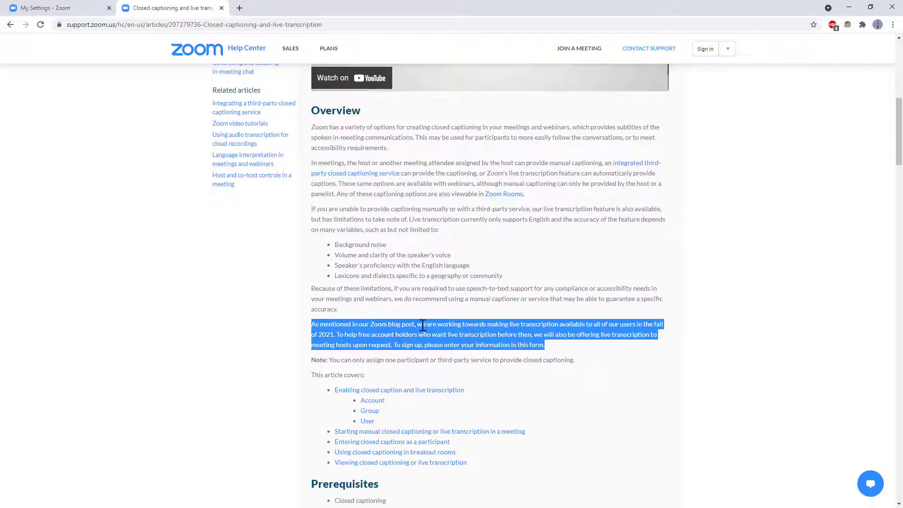
click(528, 318)
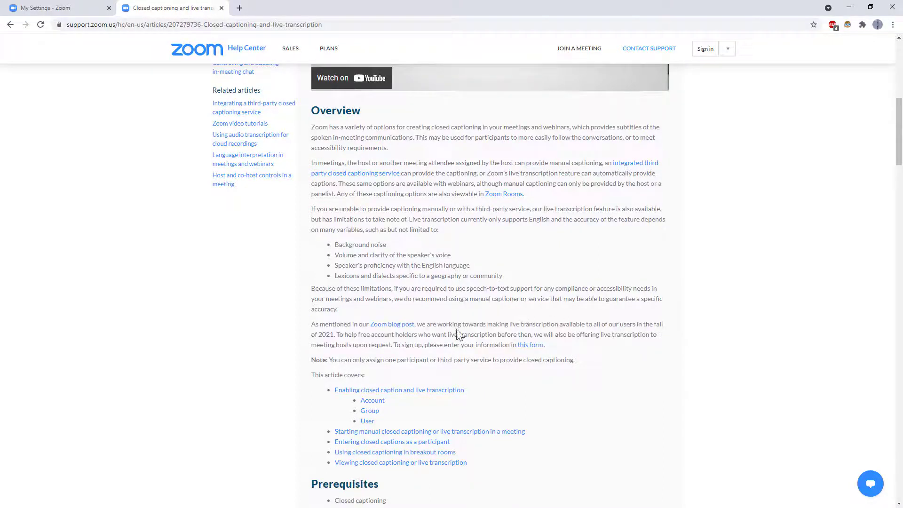
drag(312, 336, 336, 337)
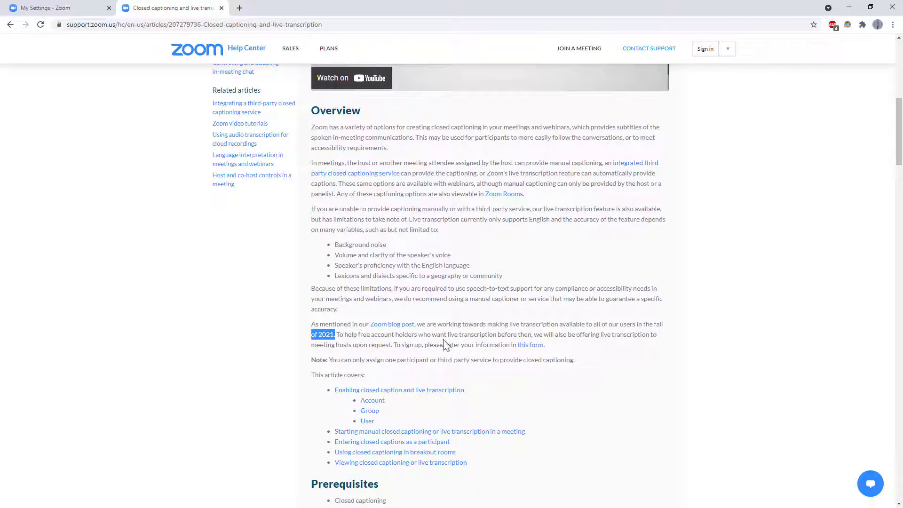
drag(432, 334, 500, 336)
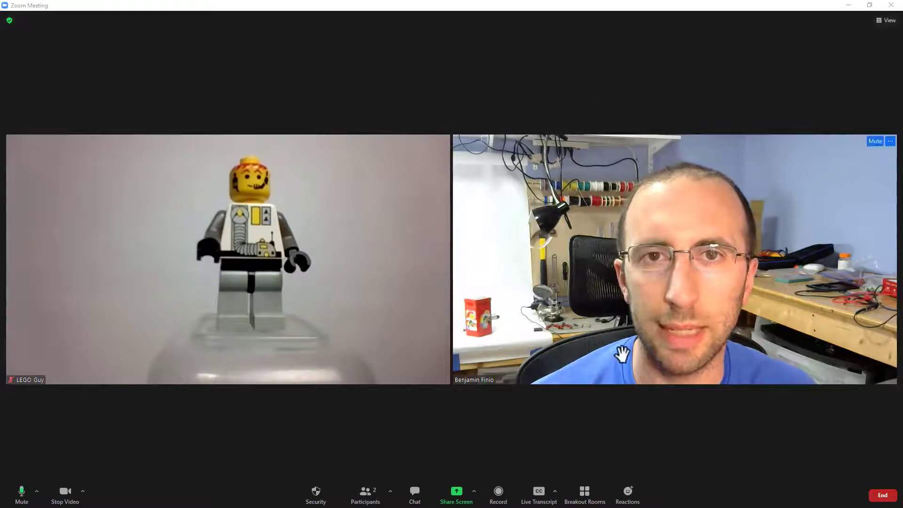
Switch to the Zoom meeting and take on typing the closed captions yourself, readying the caption entry box
click(537, 496)
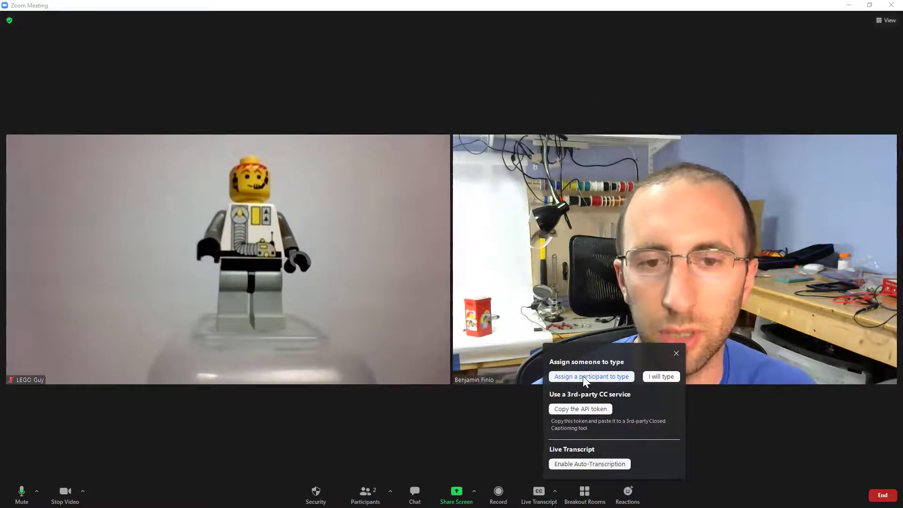
click(666, 378)
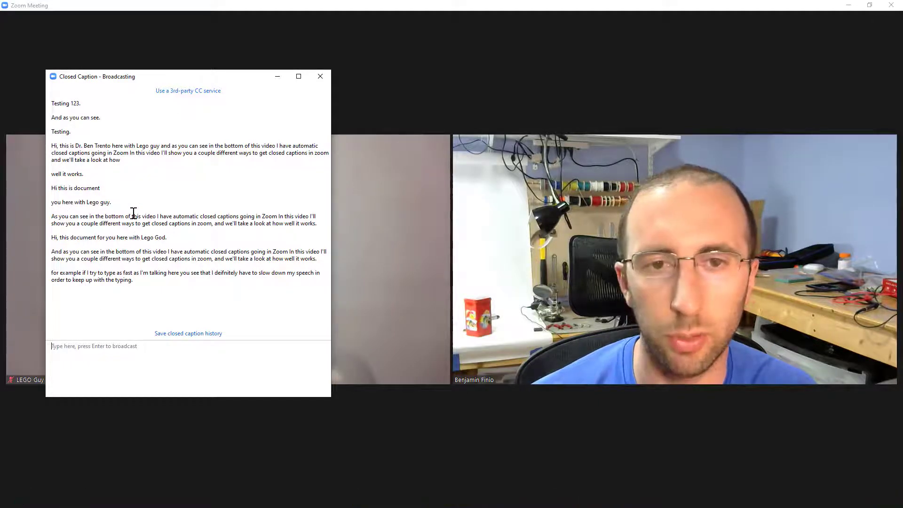
click(77, 352)
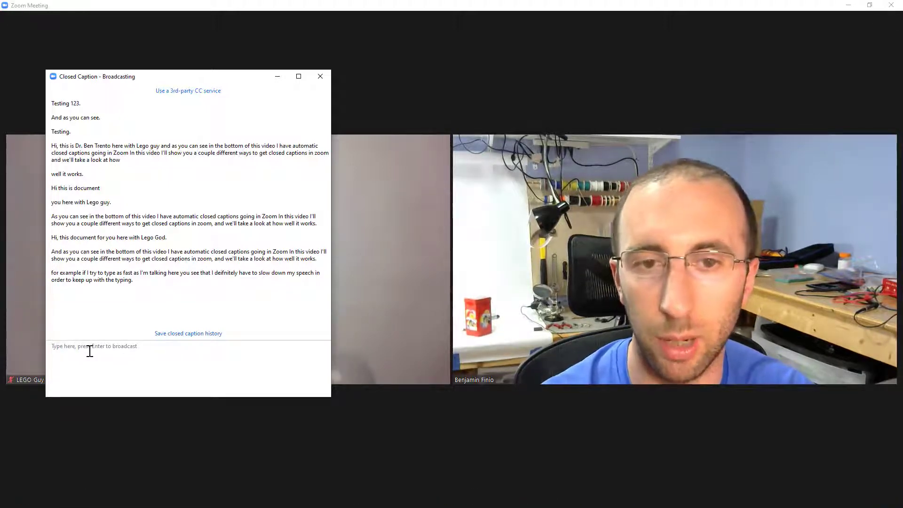
Broadcast the caption "So I am going to try to talk as fast as I can type, or rather, type as f ast as I can talk"
text(So )
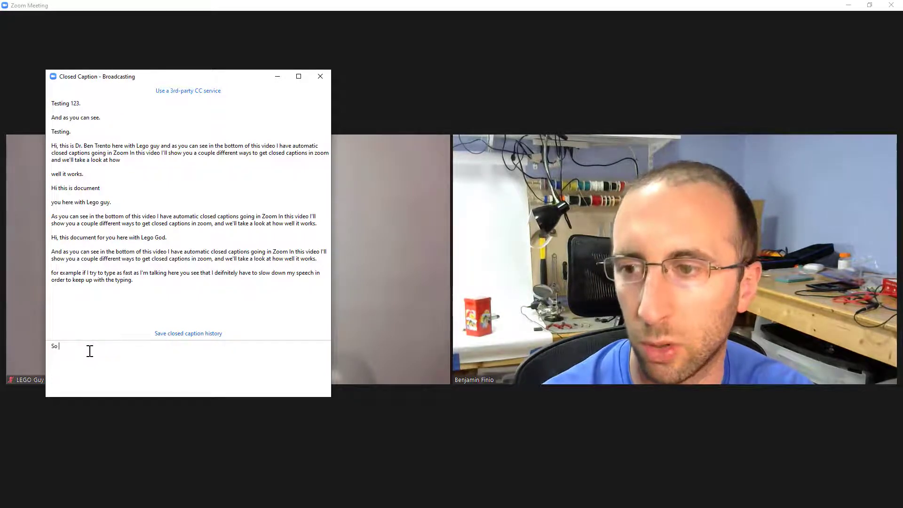
text(I am going to try to talk as fast as I can type, or rather, type as)
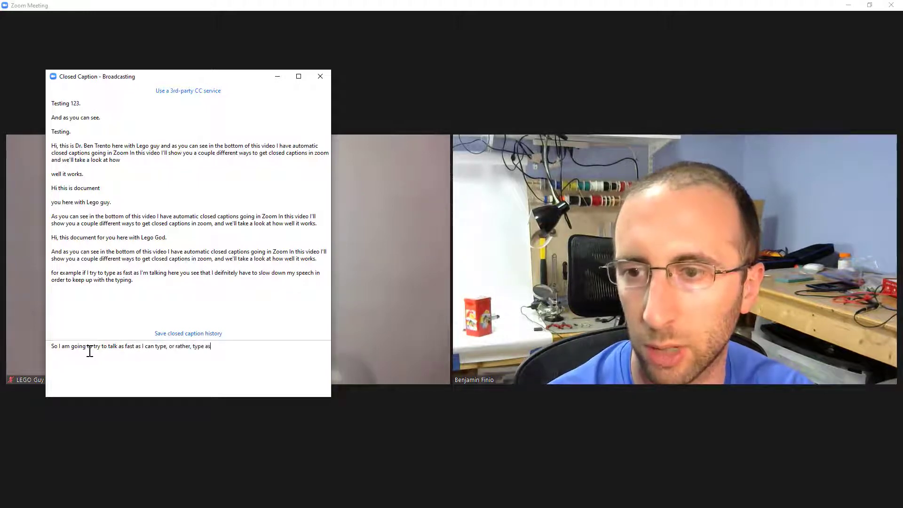
text( f ast as I can talk)
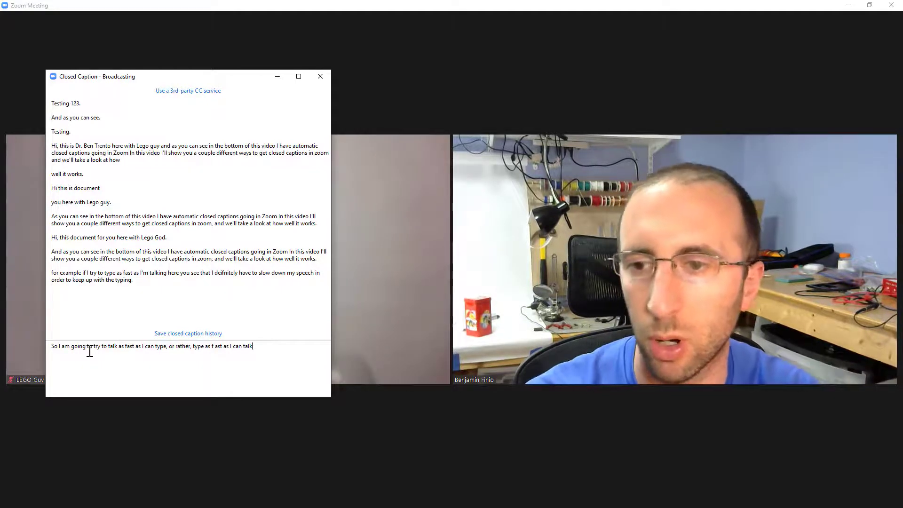
key(Return)
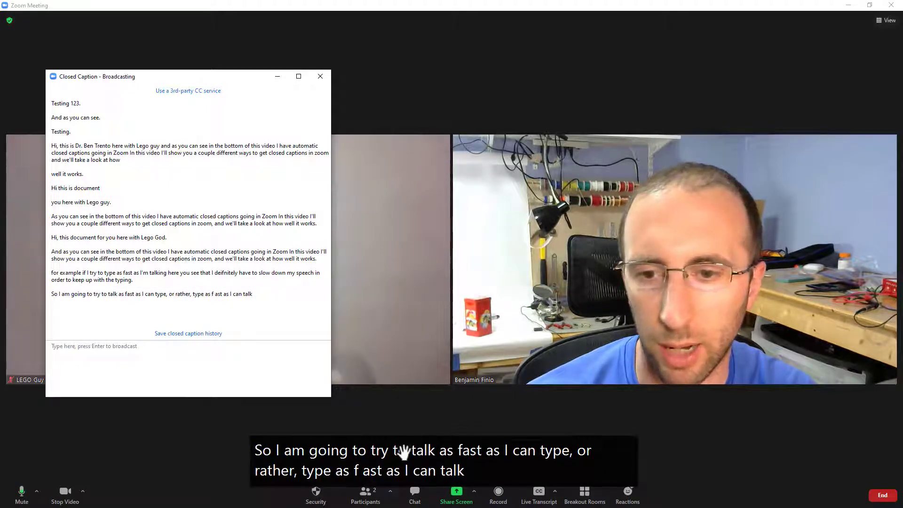
mouse_move(404, 452)
mouse_down()
mouse_move(472, 364)
mouse_move(583, 108)
mouse_move(526, 68)
mouse_move(612, 96)
mouse_move(489, 271)
mouse_move(560, 106)
mouse_move(548, 113)
mouse_move(399, 443)
mouse_move(414, 440)
mouse_up()
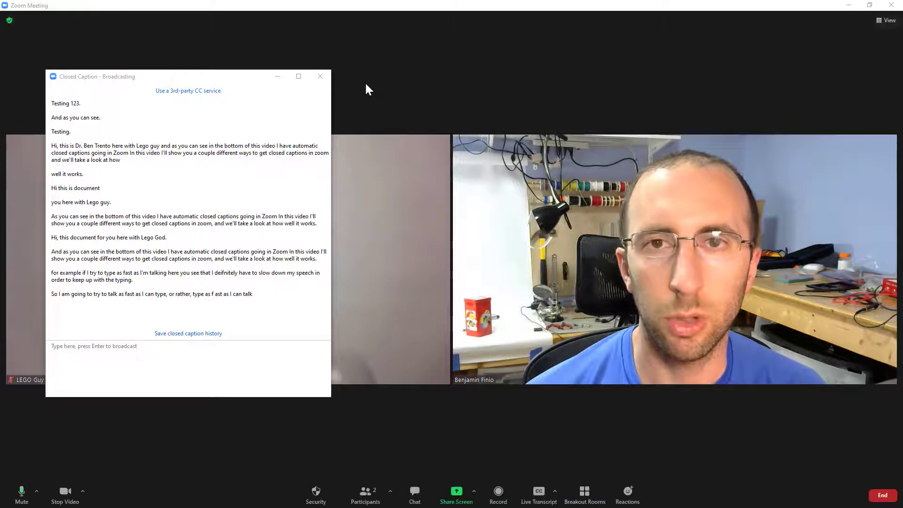
Close the manual caption window and enable auto-transcription for the meeting
click(321, 76)
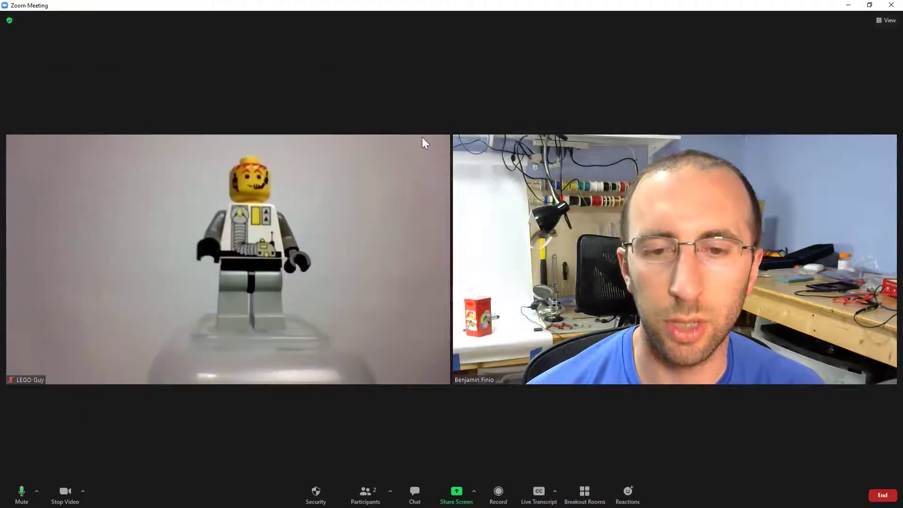
click(538, 494)
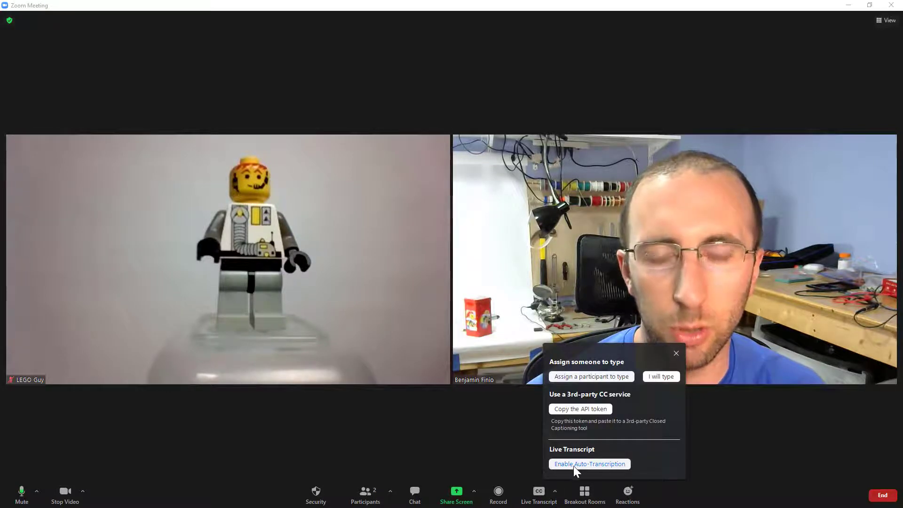
click(597, 465)
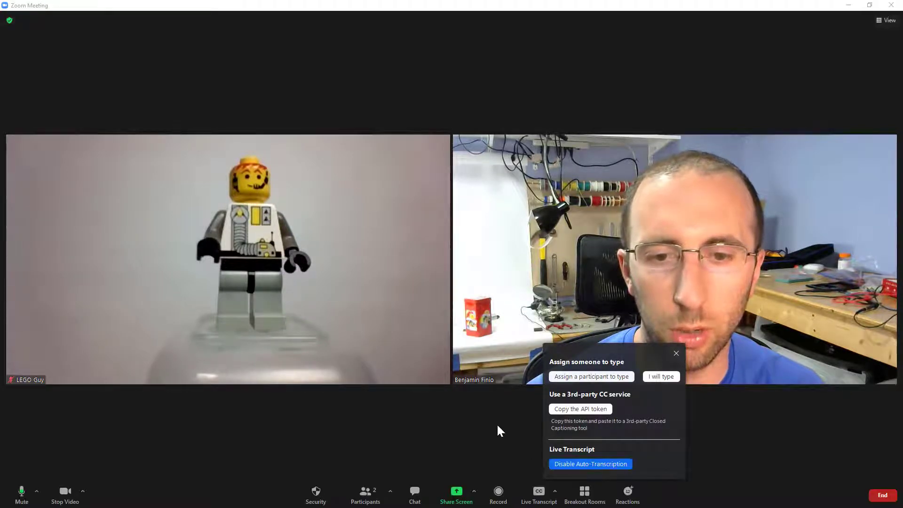
click(676, 353)
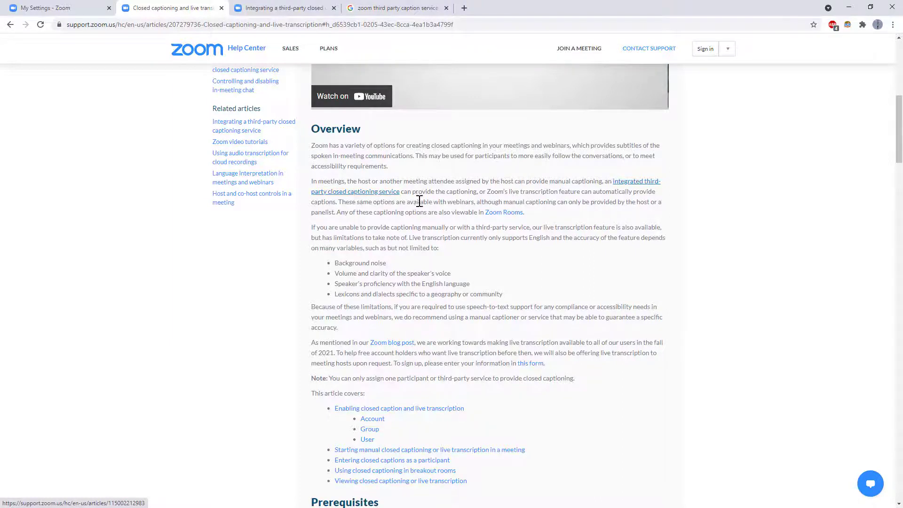
Switch to the Help Center article in Chrome and highlight the live transcription limitations and the recommendation to use a manual captioner
scroll(381, 202, down, 1)
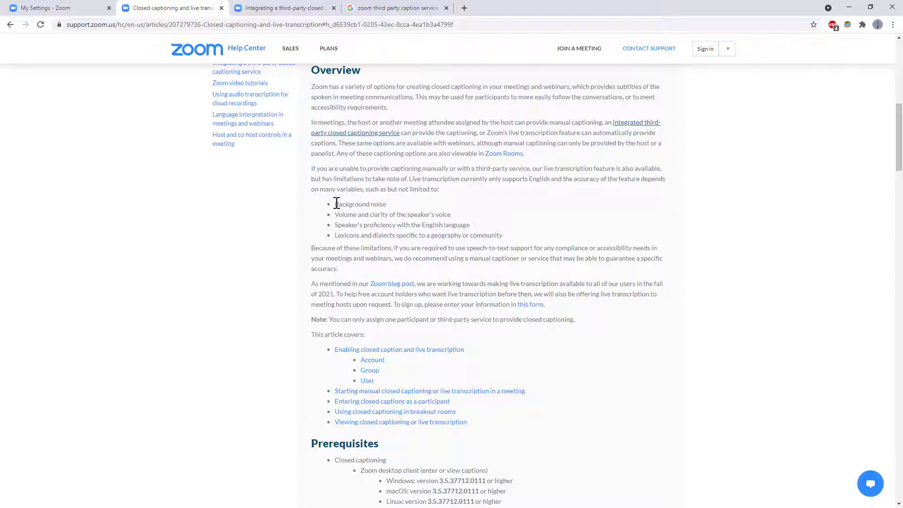
drag(337, 203, 500, 234)
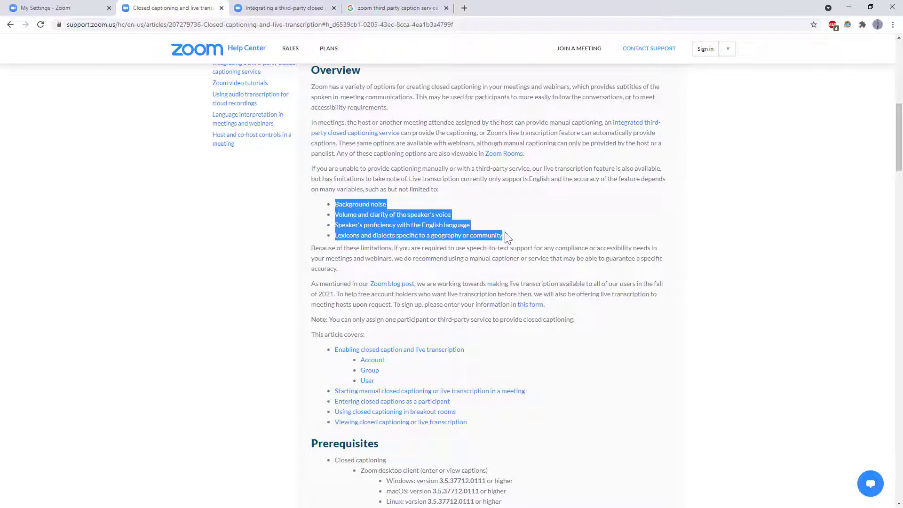
click(394, 203)
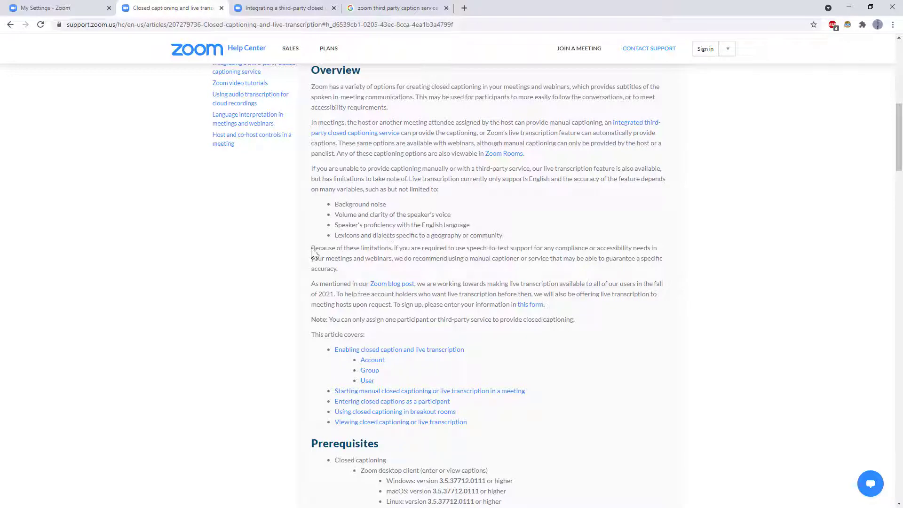
drag(312, 253, 348, 267)
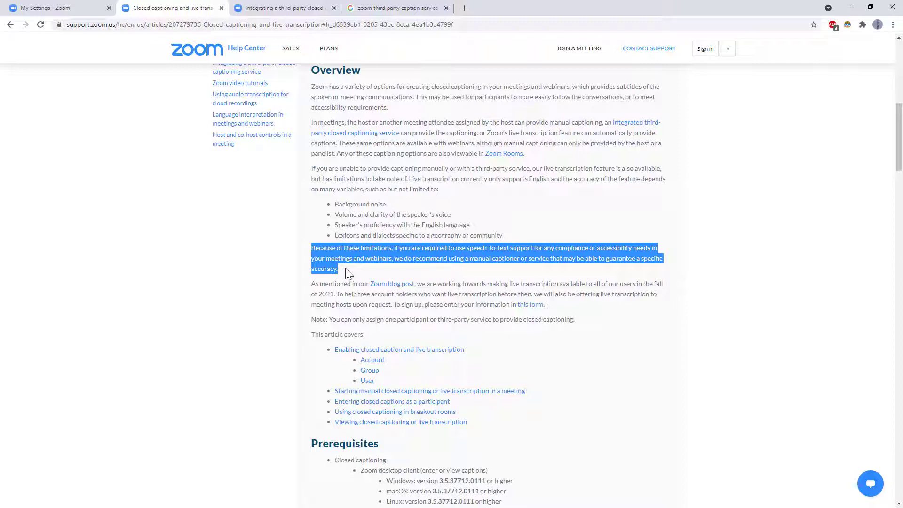
click(337, 267)
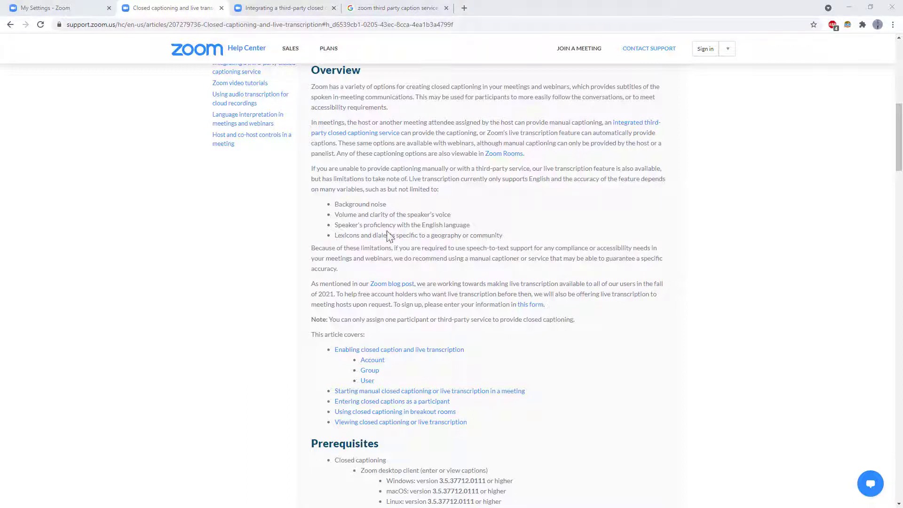
scroll(423, 188, up, 2)
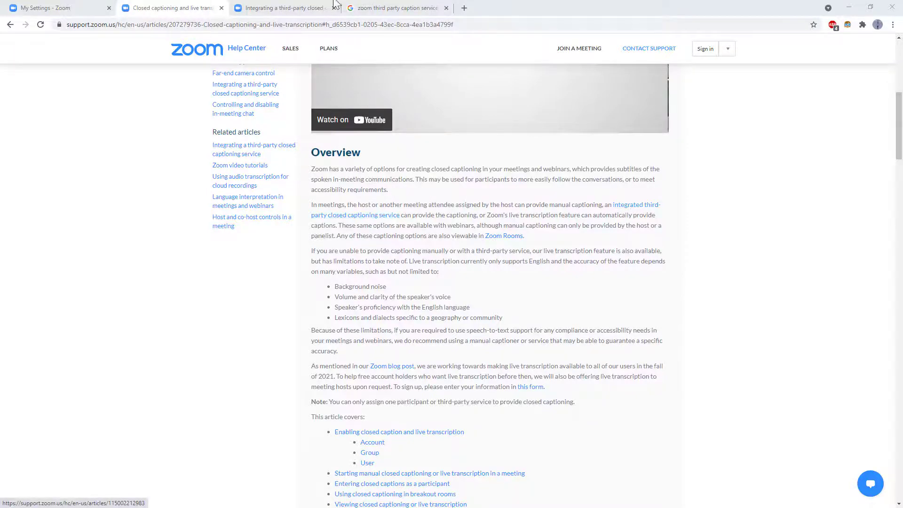
Review the Help Center article on integrating a third-party closed captioning service, including how to obtain the caption URL (API token)
click(290, 6)
scroll(425, 201, up, 15)
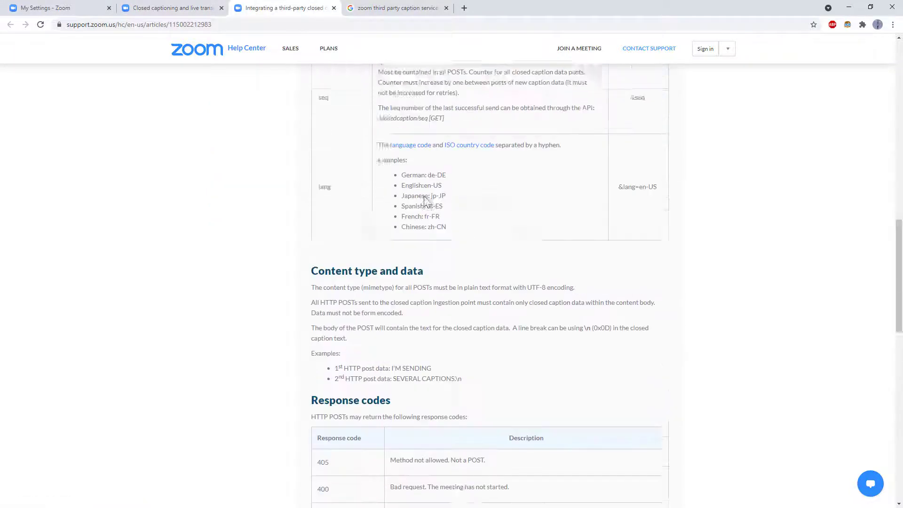
scroll(426, 201, up, 2)
scroll(427, 201, down, 1)
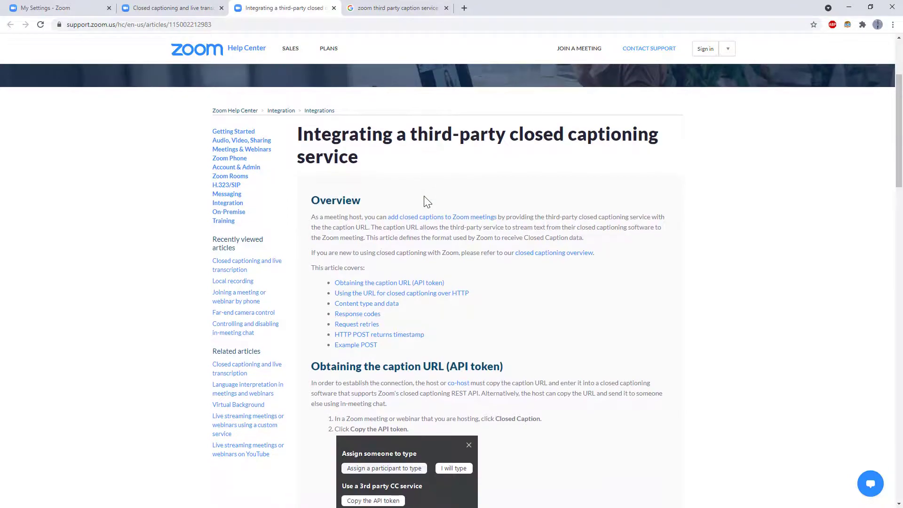
scroll(426, 198, down, 6)
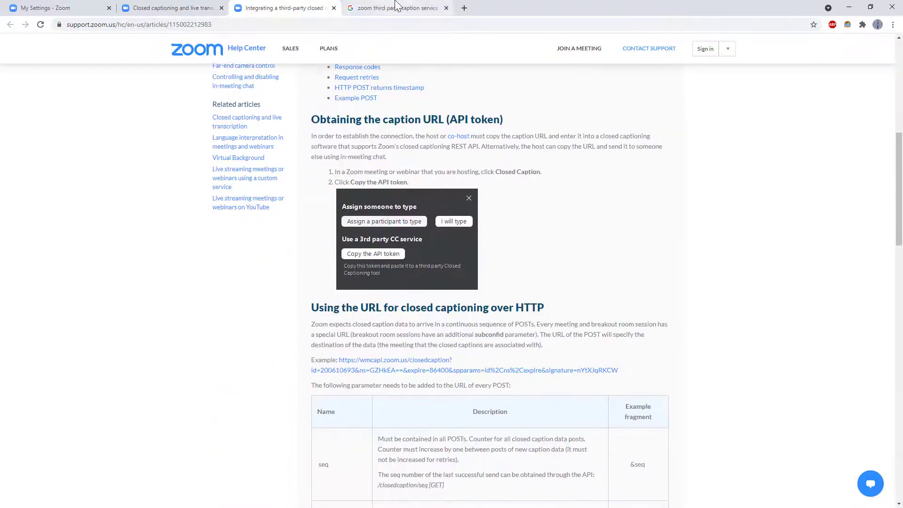
Look through the Google results for "zoom third party caption service" to survey the available captioning providers
click(397, 8)
scroll(207, 154, up, 6)
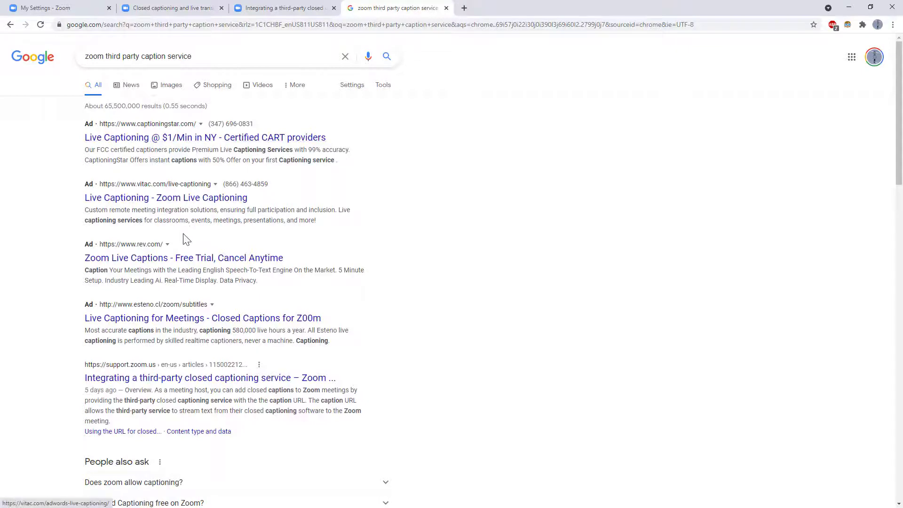
scroll(184, 238, down, 5)
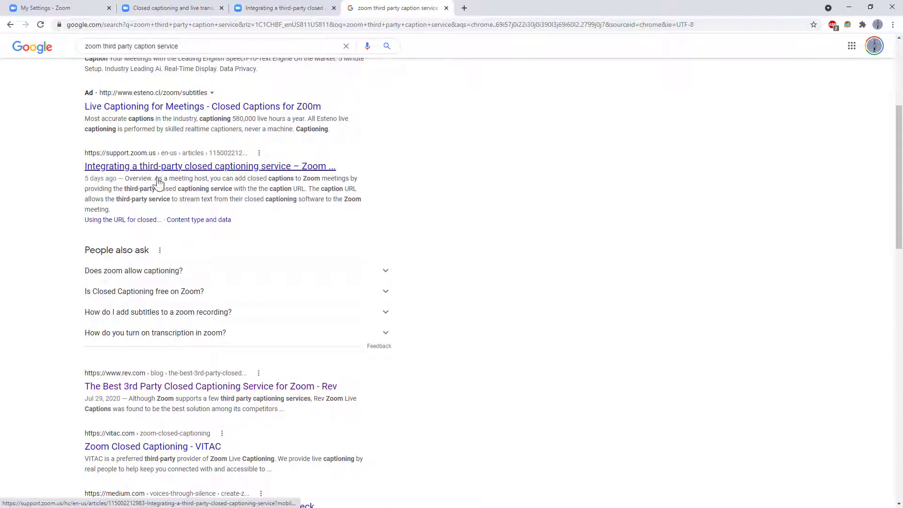
scroll(157, 227, down, 2)
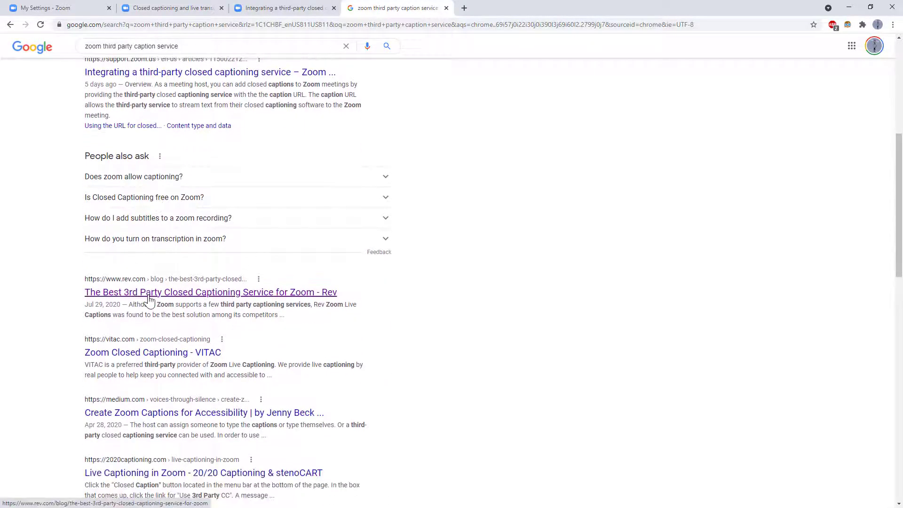
scroll(151, 302, down, 1)
scroll(171, 316, down, 2)
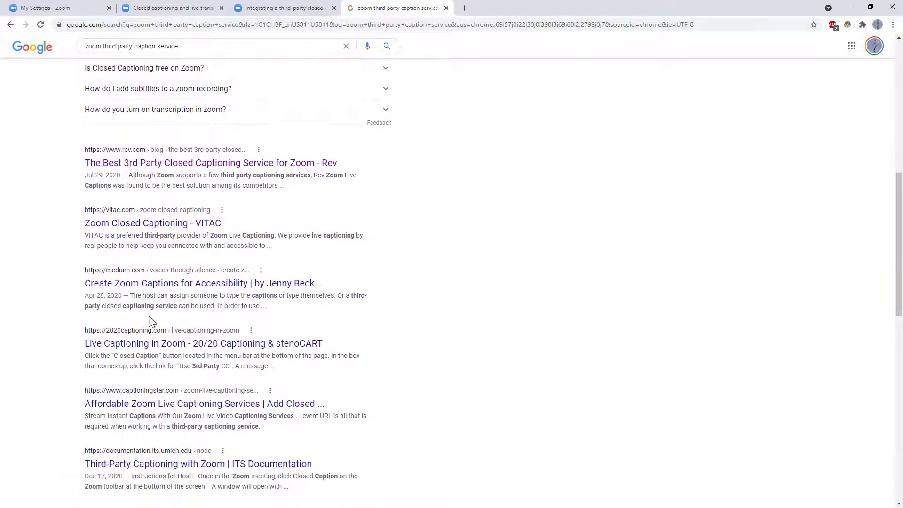
scroll(173, 307, down, 2)
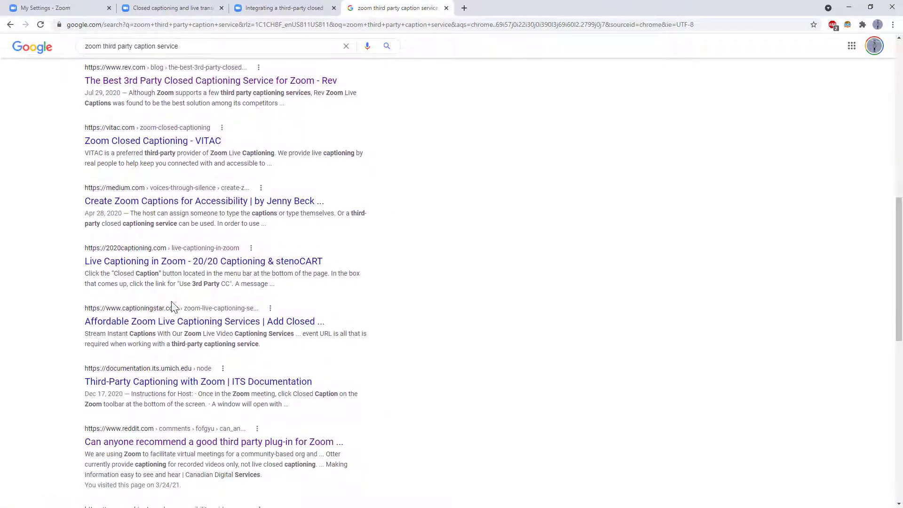
Browse the full page of Google results, including the organic entries and ads, to compare third-party Zoom captioning providers
scroll(172, 305, down, 3)
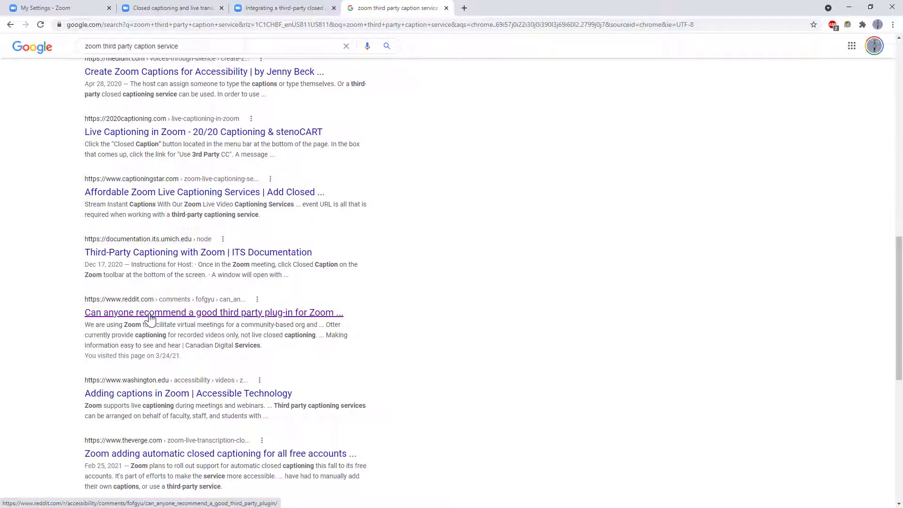
scroll(390, 266, up, 3)
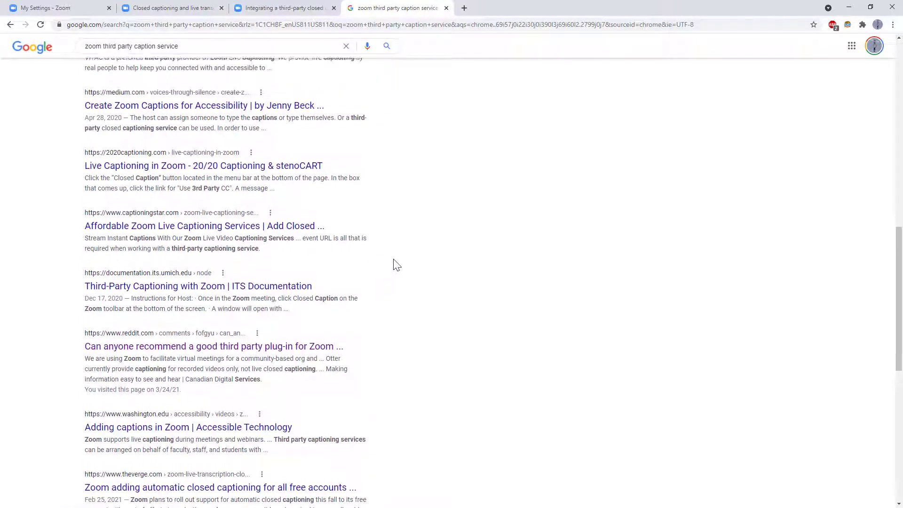
scroll(396, 265, up, 10)
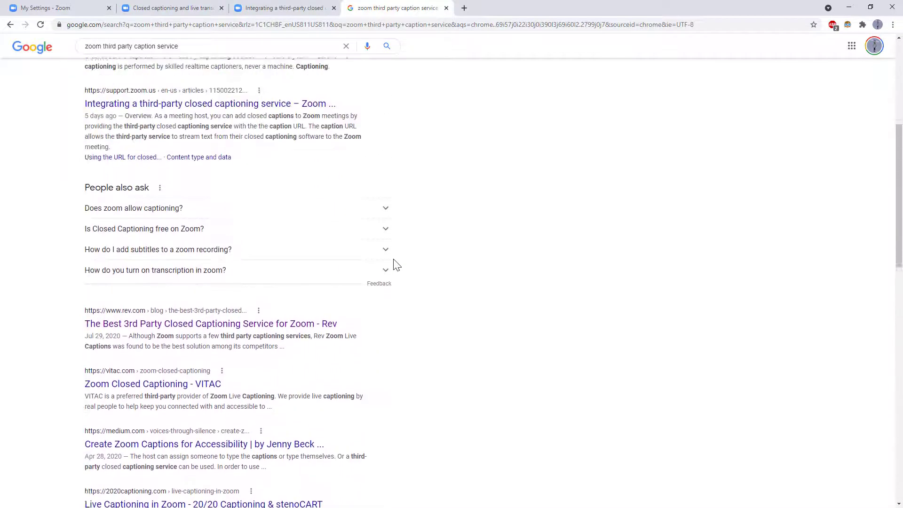
scroll(397, 265, up, 1)
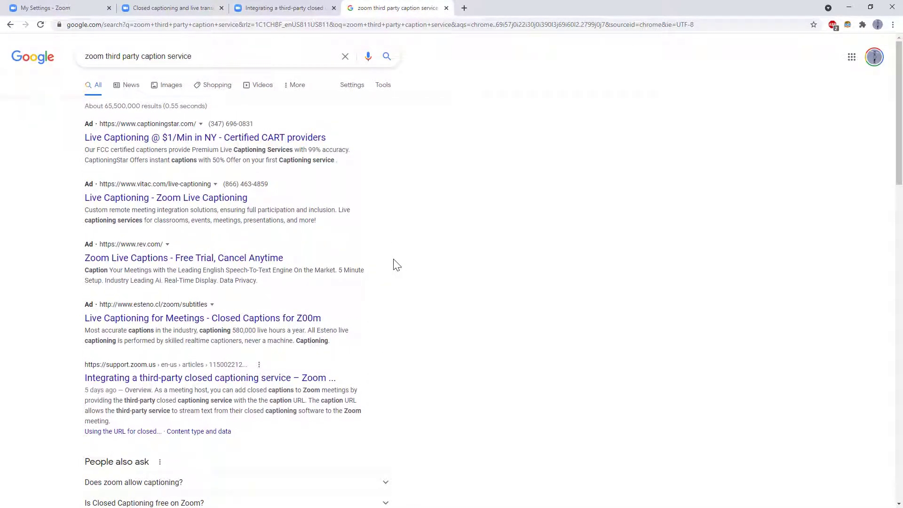
scroll(397, 265, down, 10)
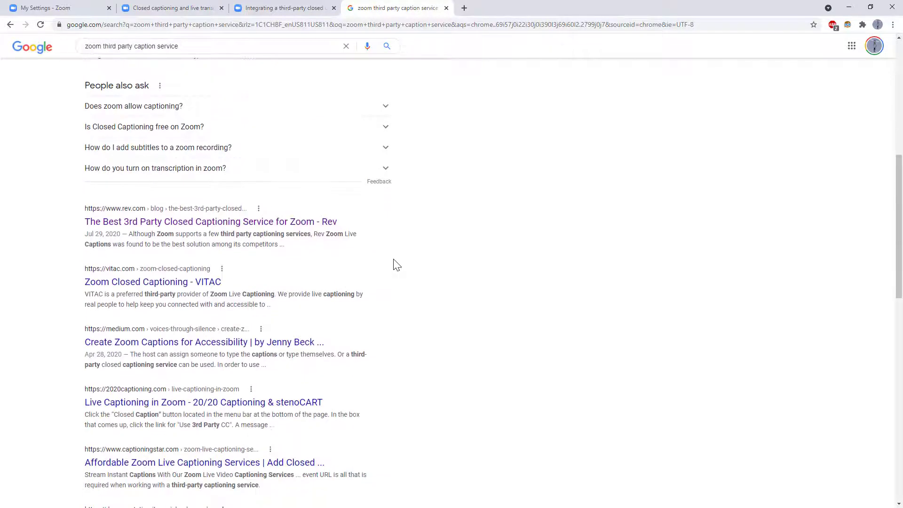
scroll(397, 265, down, 7)
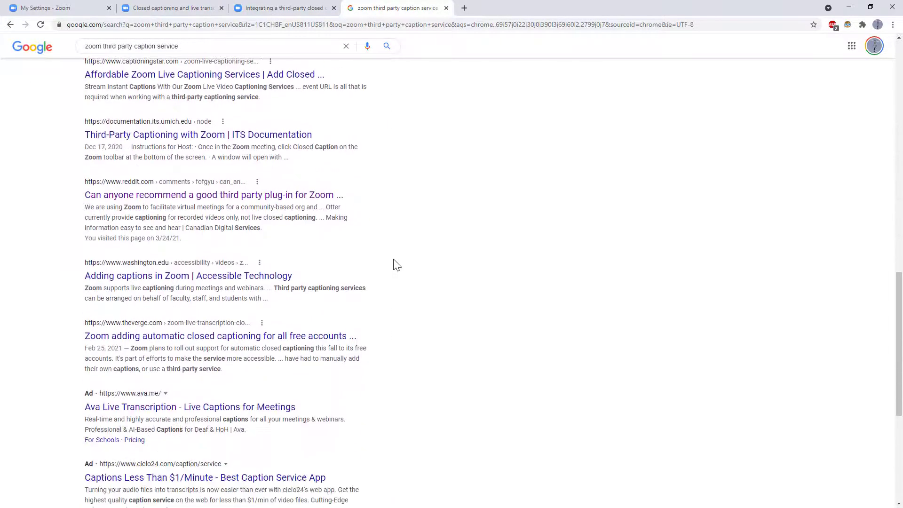
scroll(396, 265, down, 3)
scroll(396, 264, down, 2)
scroll(397, 264, up, 7)
scroll(397, 265, up, 14)
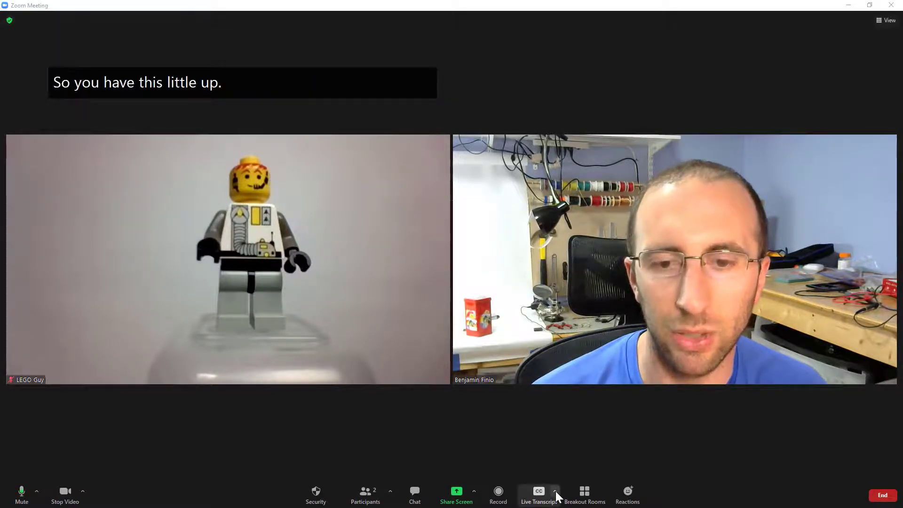
Return to the Zoom meeting and review the subtitle viewing options and the host's captioning options, closing each without changes
click(555, 492)
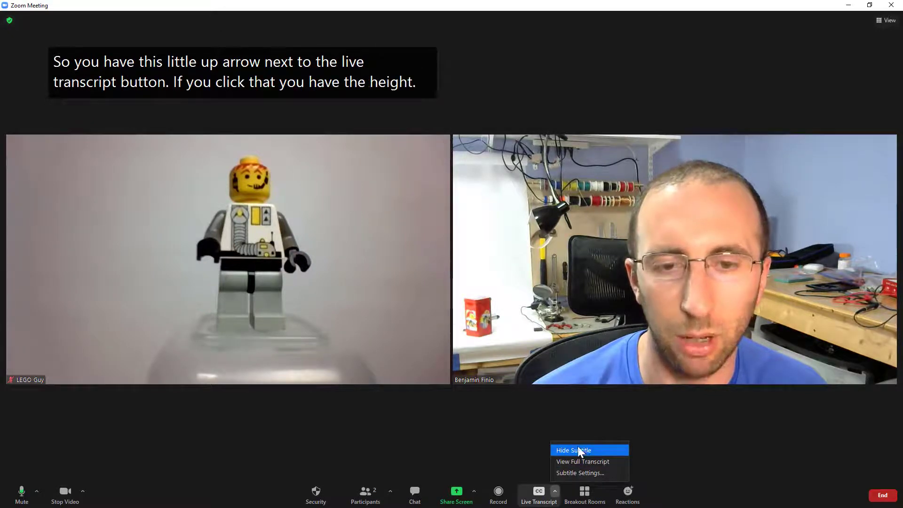
click(539, 419)
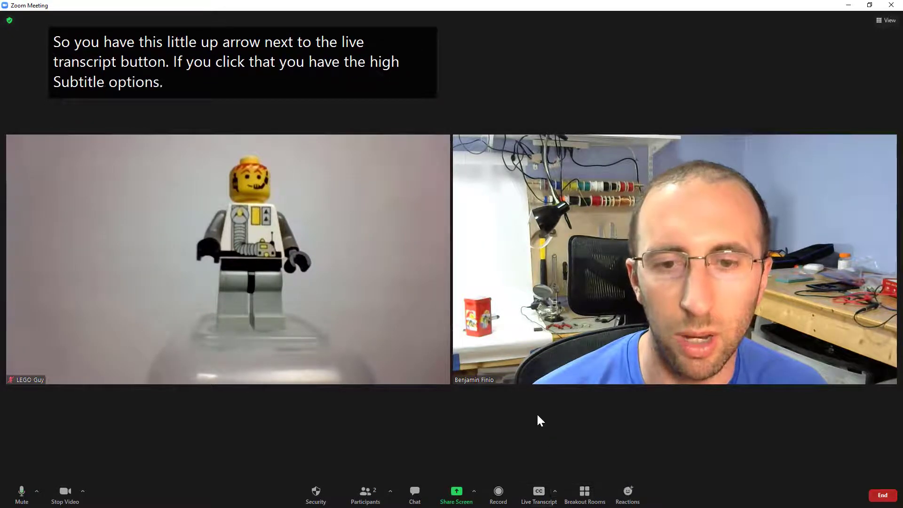
click(536, 494)
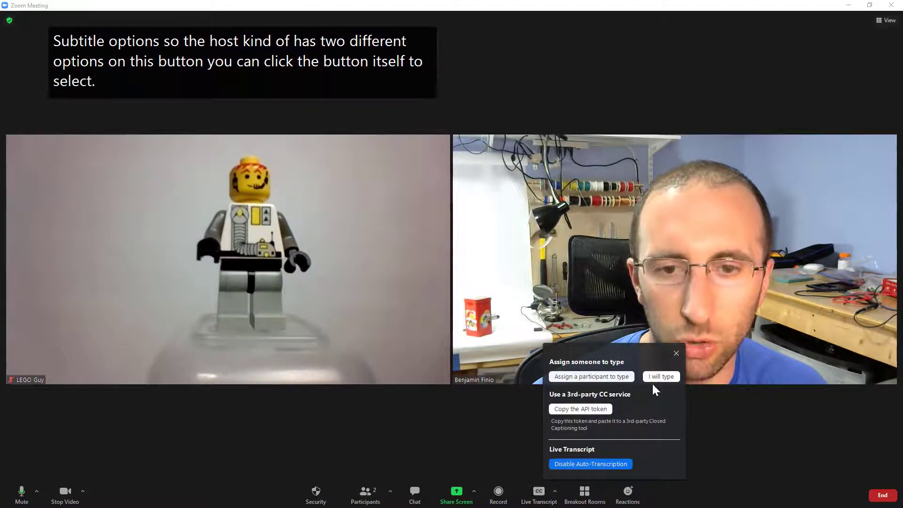
click(676, 353)
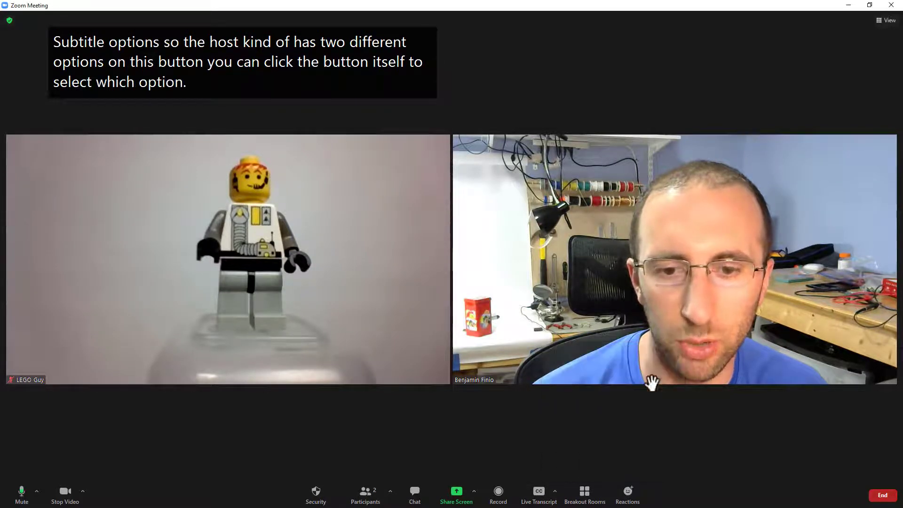
Hide the live transcript subtitles in the host's own meeting view
click(555, 492)
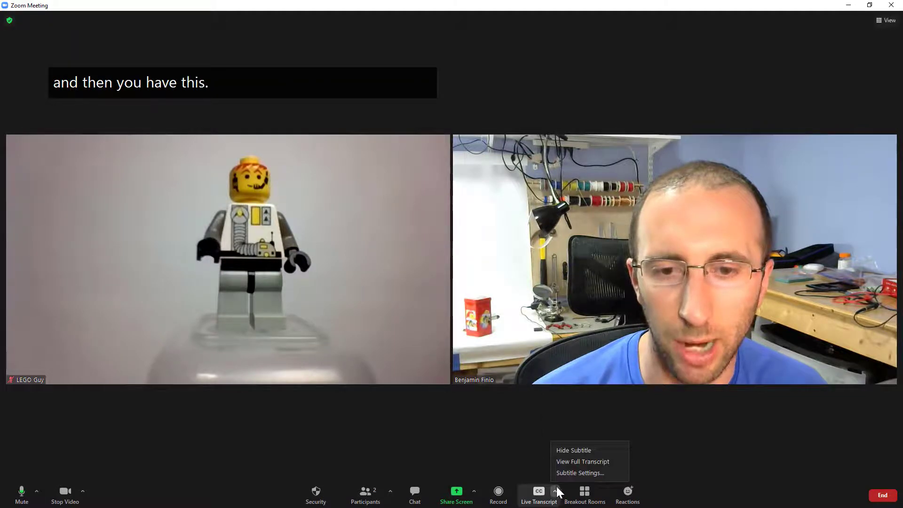
click(574, 451)
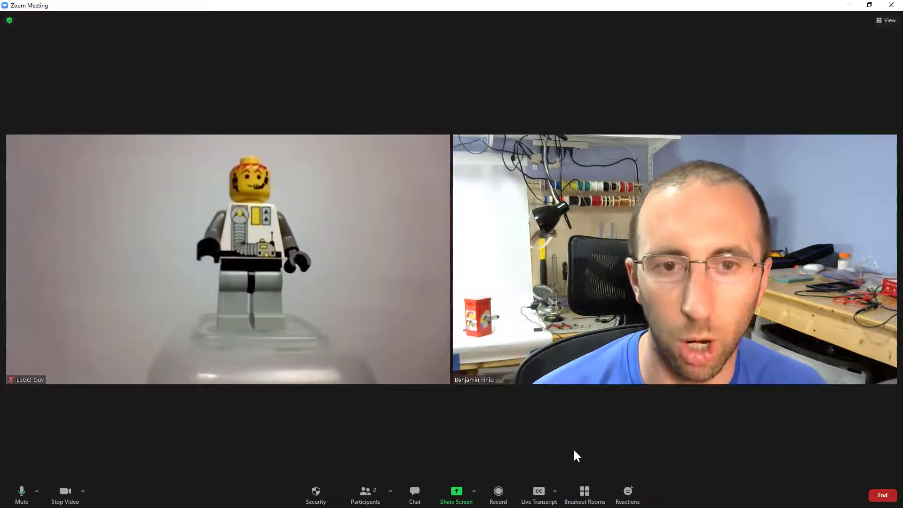
mouse_move(437, 359)
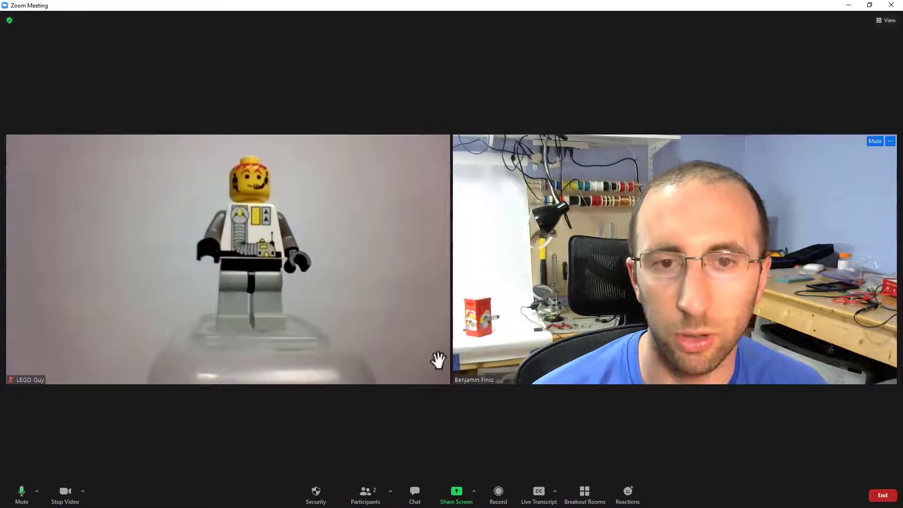
Check the subtitle viewing options again and compare them with the host-only captioning controls, leaving auto-transcription enabled
click(554, 491)
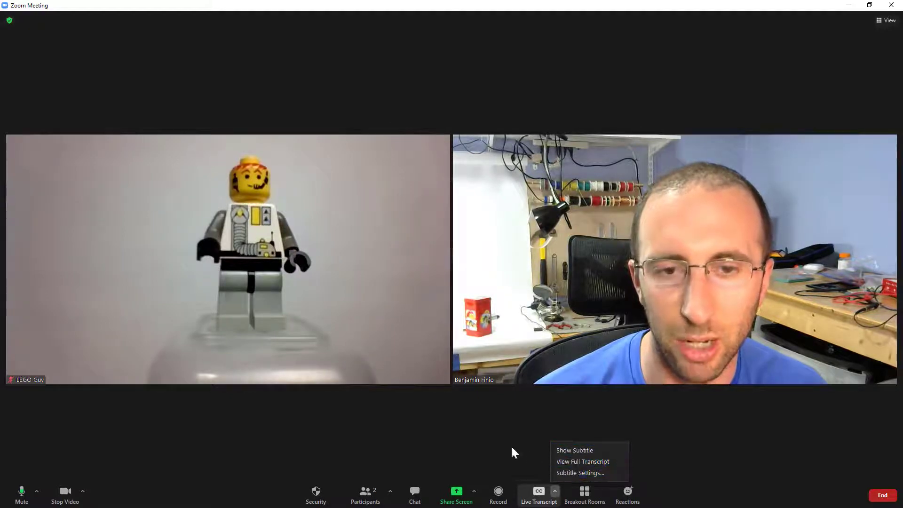
click(489, 426)
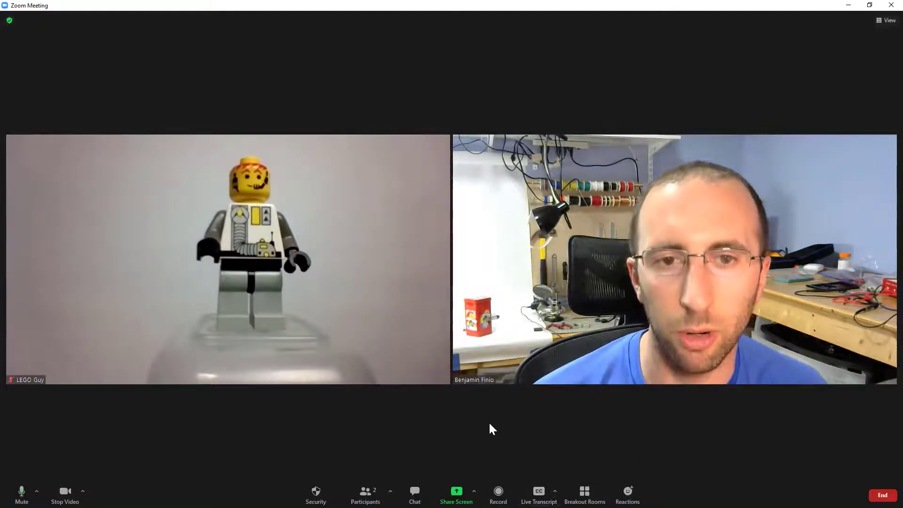
click(538, 491)
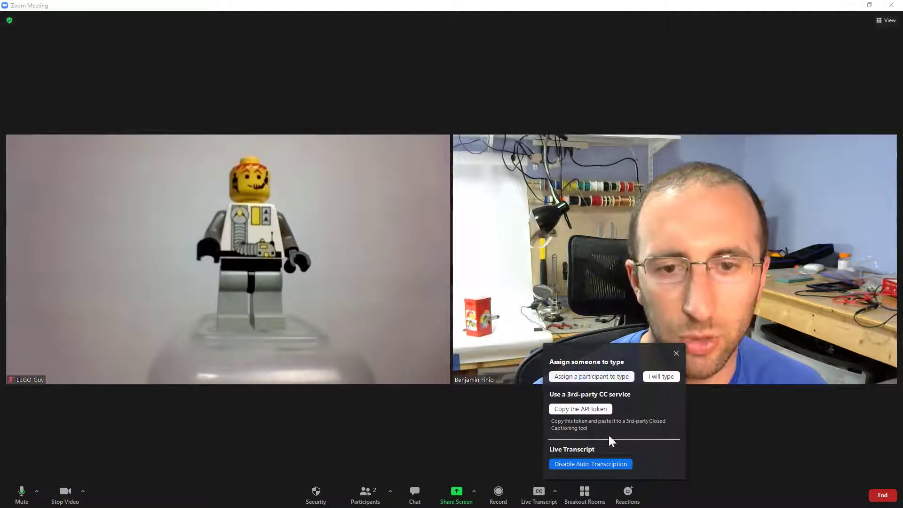
click(676, 353)
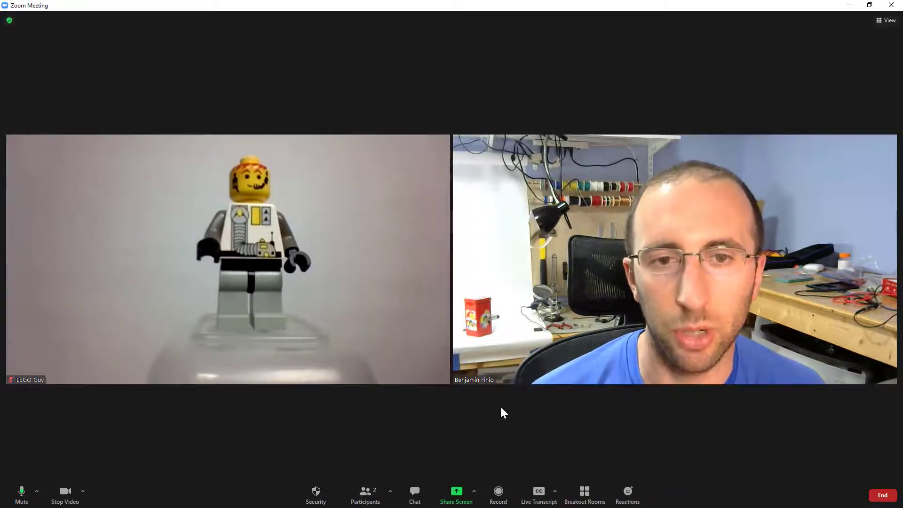
Show the subtitles and open the full transcript of the meeting beside the video
click(556, 491)
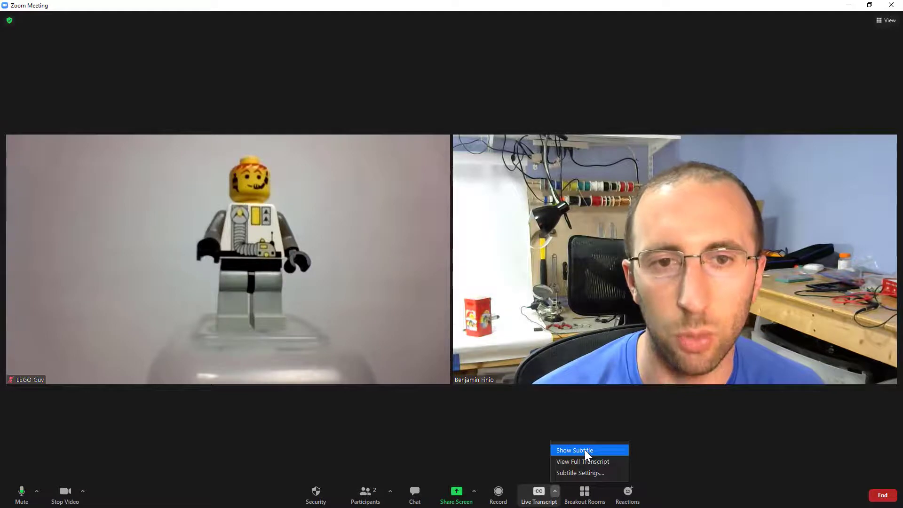
click(585, 450)
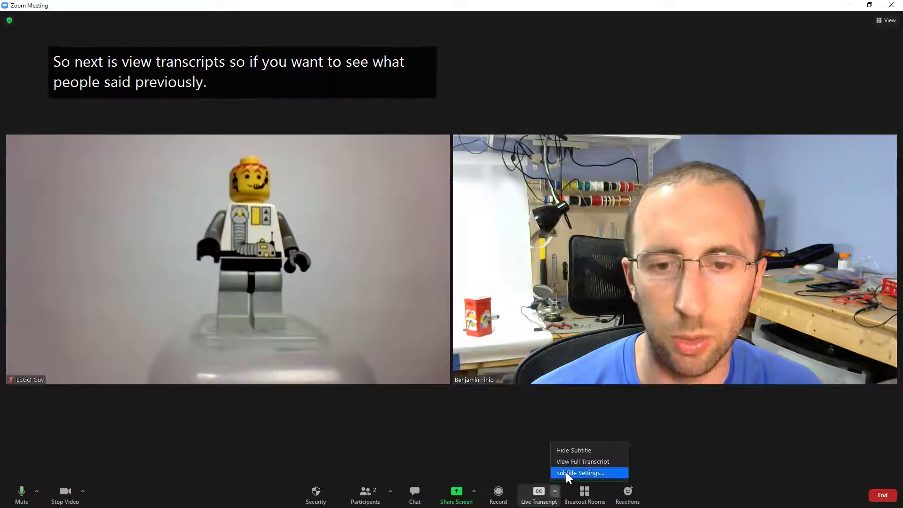
click(575, 463)
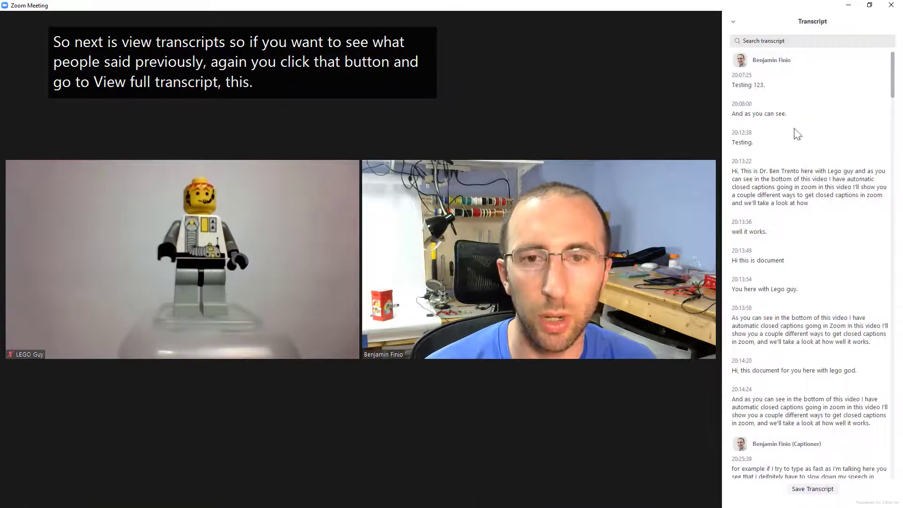
scroll(796, 134, down, 3)
scroll(796, 135, up, 3)
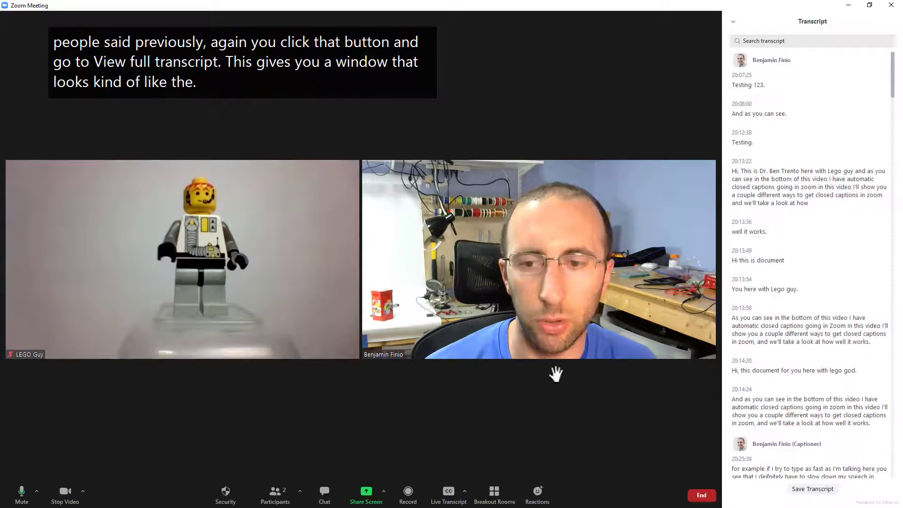
Open the meeting chat and the participants list to see how they share the side area
click(320, 490)
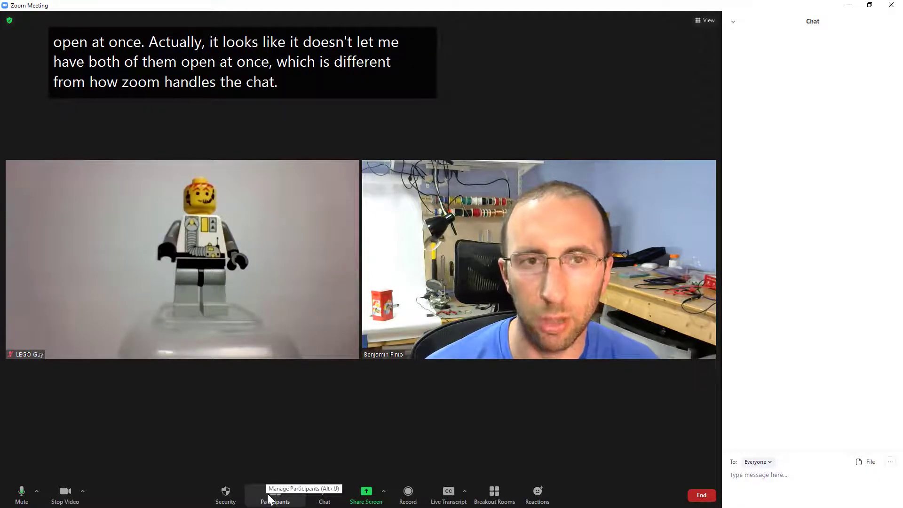
click(267, 497)
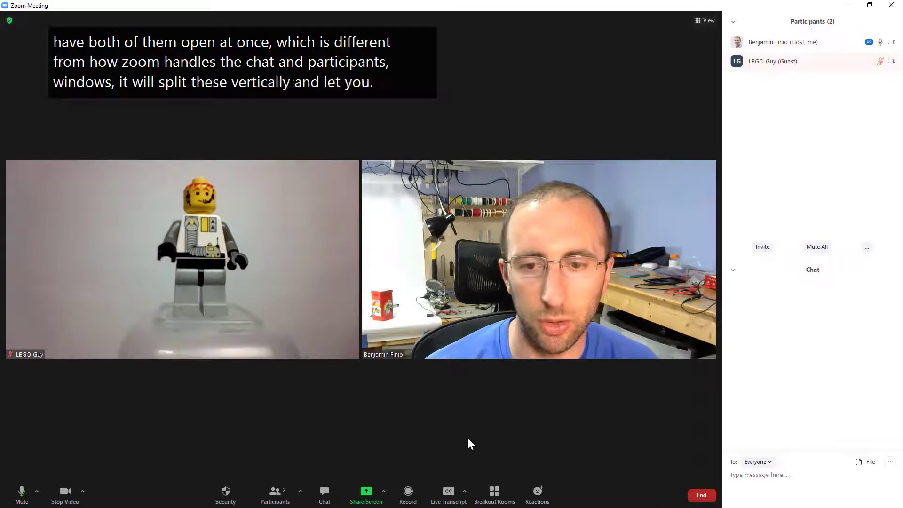
Reopen the full transcript and read through the recorded captions down to the latest entries and back to the early ones
click(463, 491)
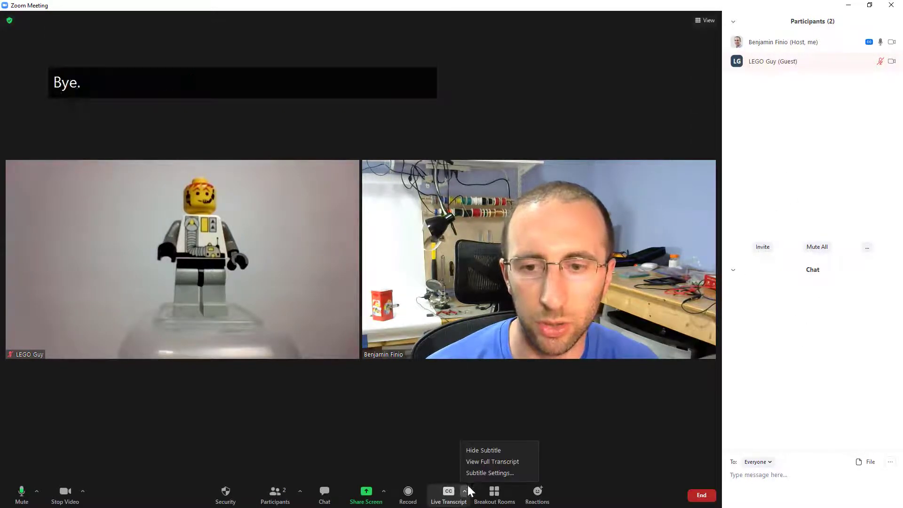
click(490, 463)
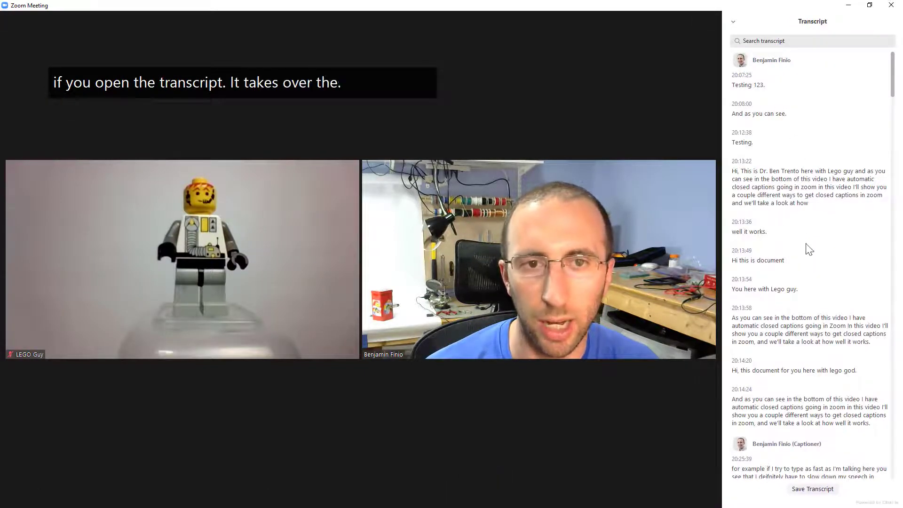
scroll(798, 291, down, 20)
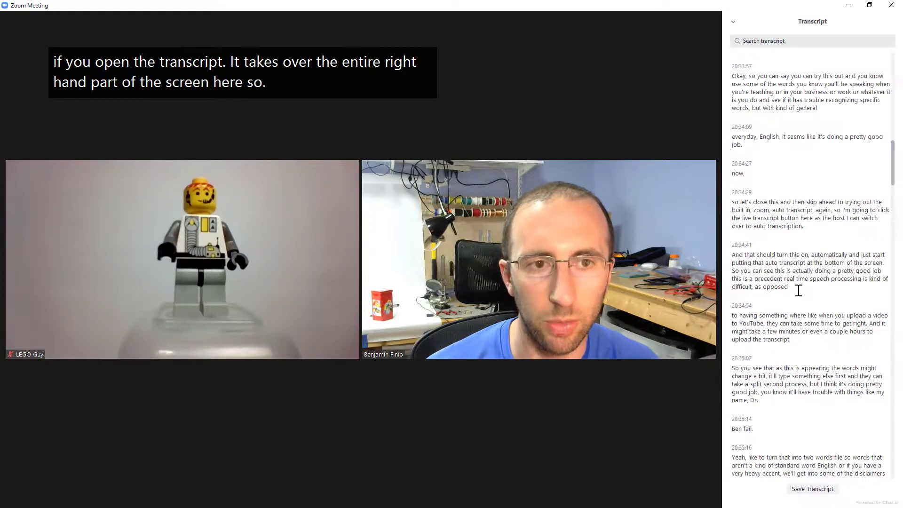
scroll(798, 290, down, 20)
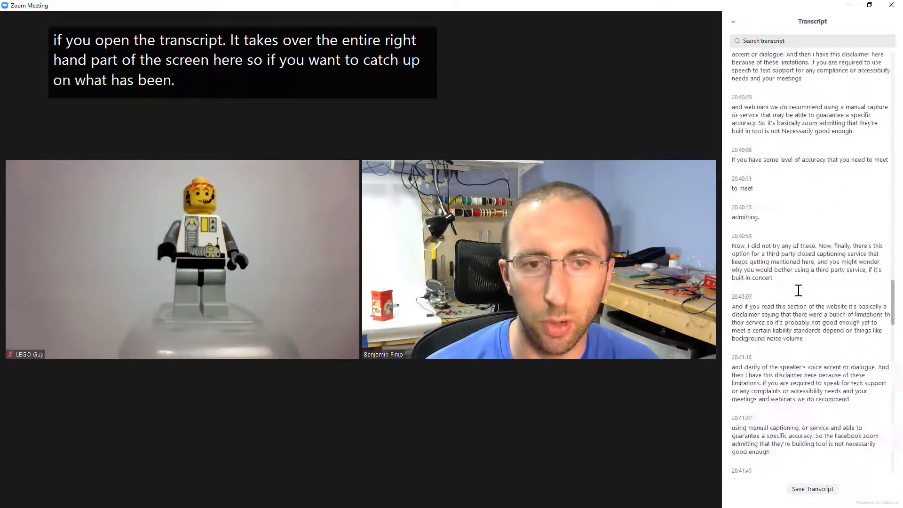
scroll(798, 290, down, 20)
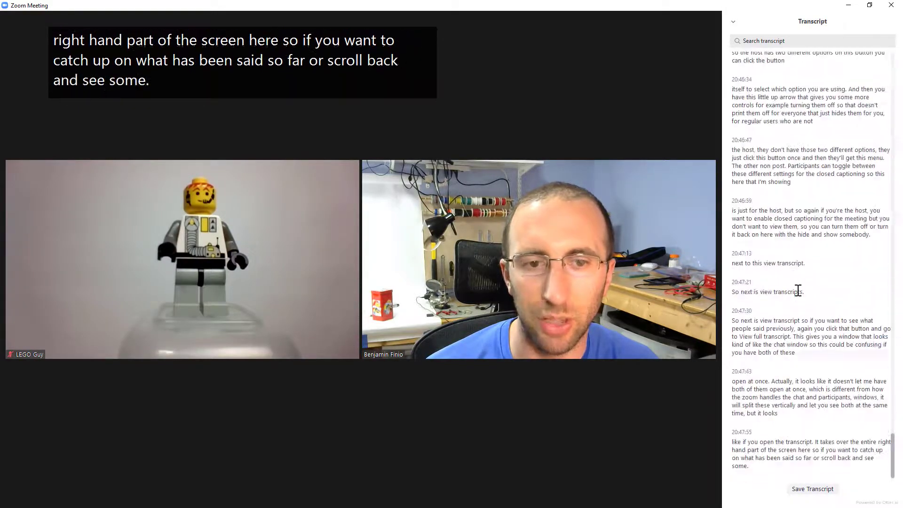
scroll(798, 290, down, 2)
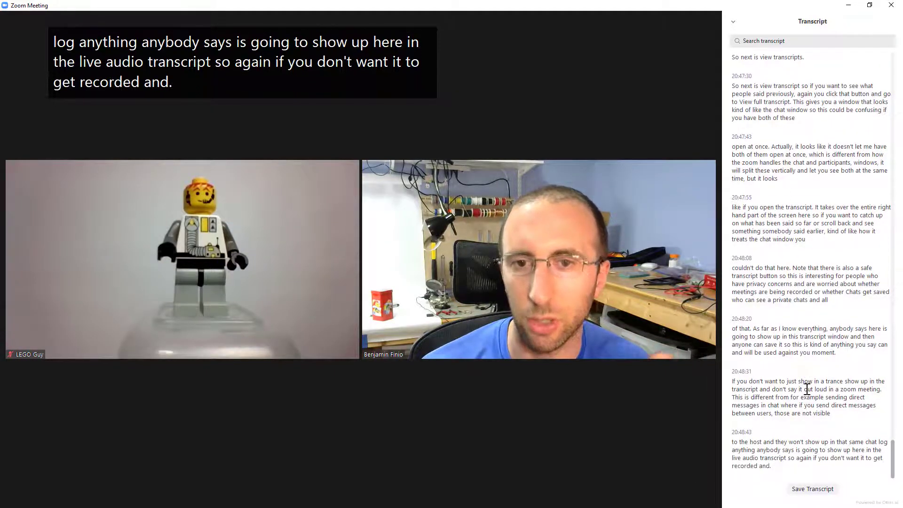
scroll(805, 182, up, 20)
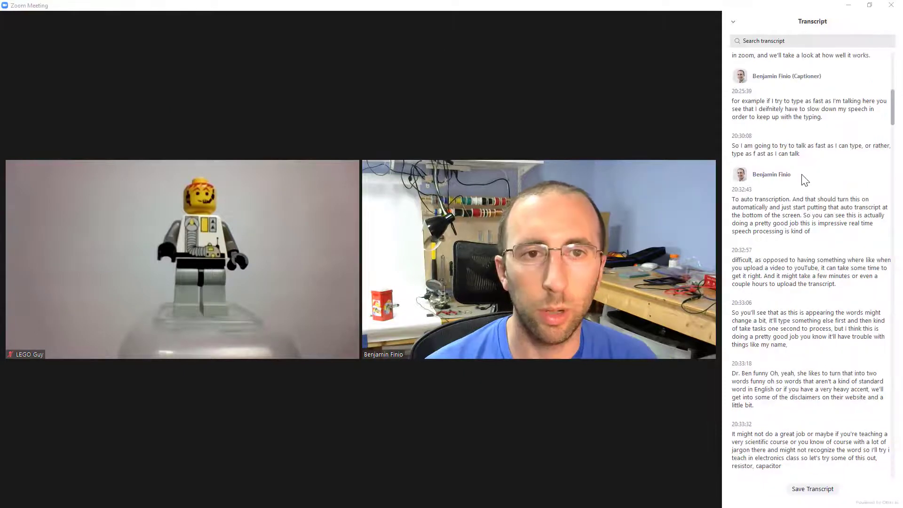
scroll(798, 182, up, 2)
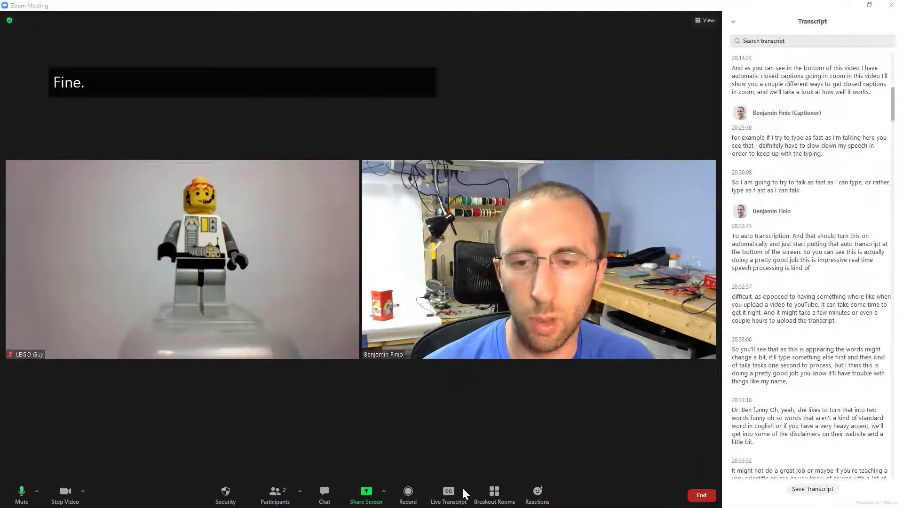
Open the subtitle settings and set the closed caption font size to the largest value, 32
click(464, 491)
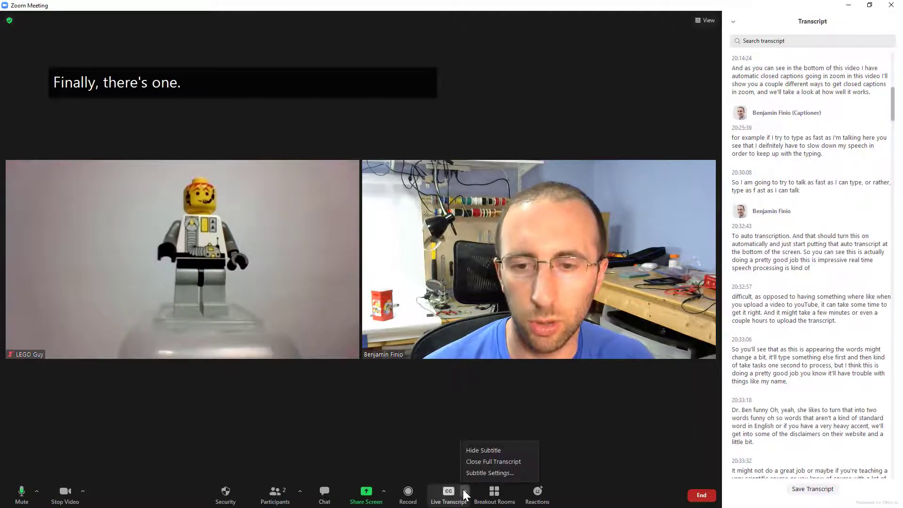
click(482, 472)
drag(441, 110, 463, 171)
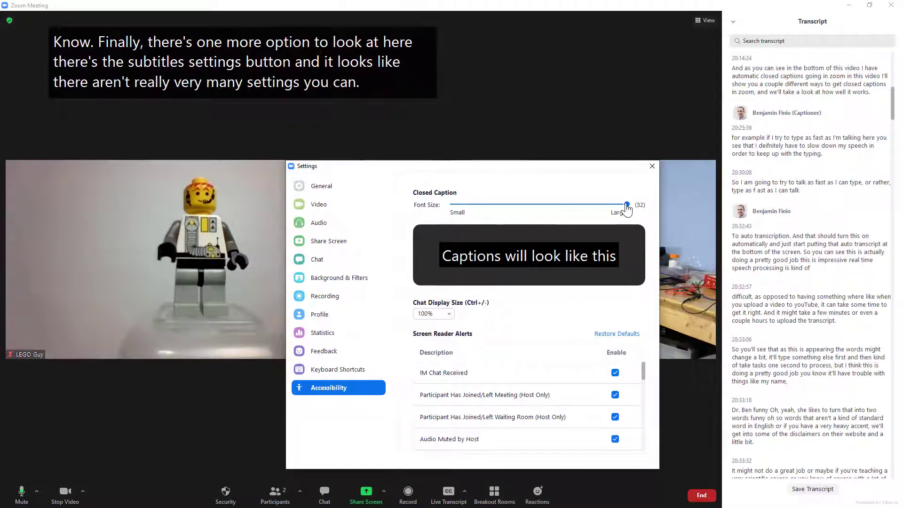
mouse_move(627, 206)
mouse_down()
mouse_move(454, 205)
mouse_move(640, 213)
mouse_up()
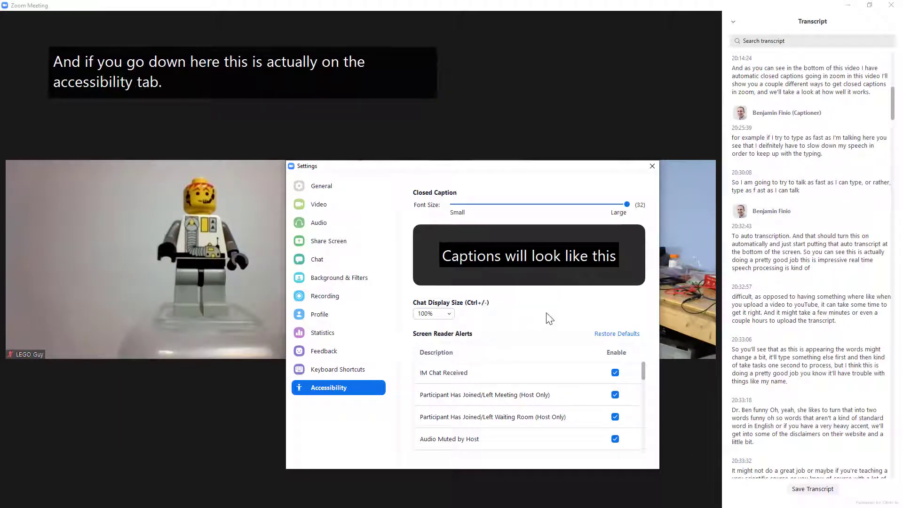
Look through the list of screen reader alerts in the accessibility settings and return to its beginning
scroll(515, 374, down, 5)
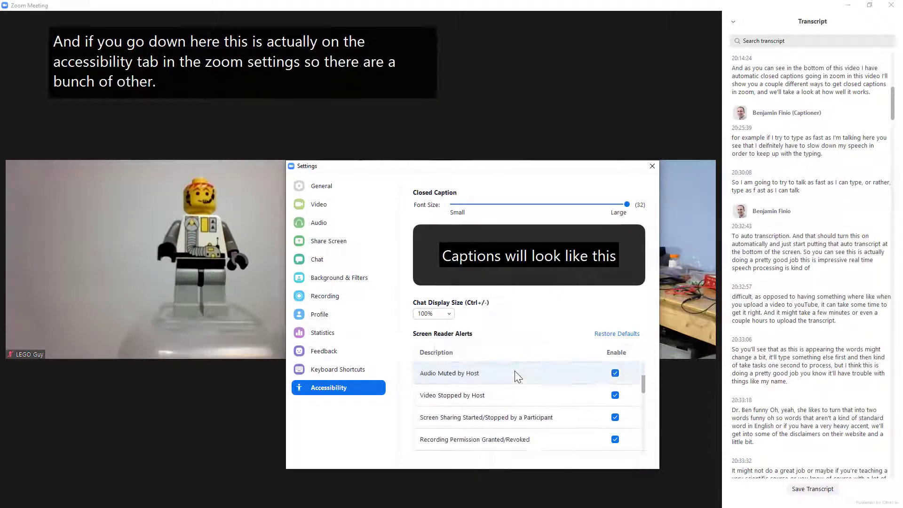
scroll(528, 387, down, 8)
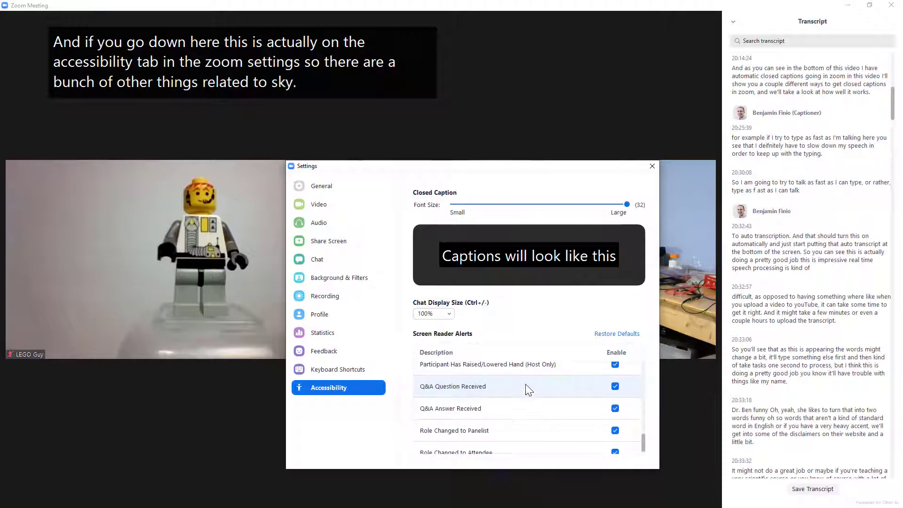
scroll(526, 385, up, 12)
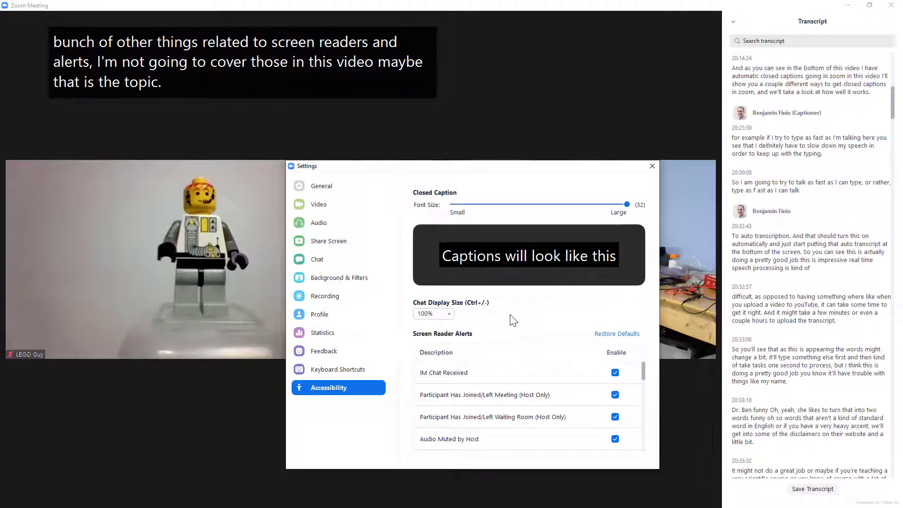
mouse_move(627, 209)
mouse_down()
mouse_move(454, 213)
mouse_move(632, 207)
mouse_up()
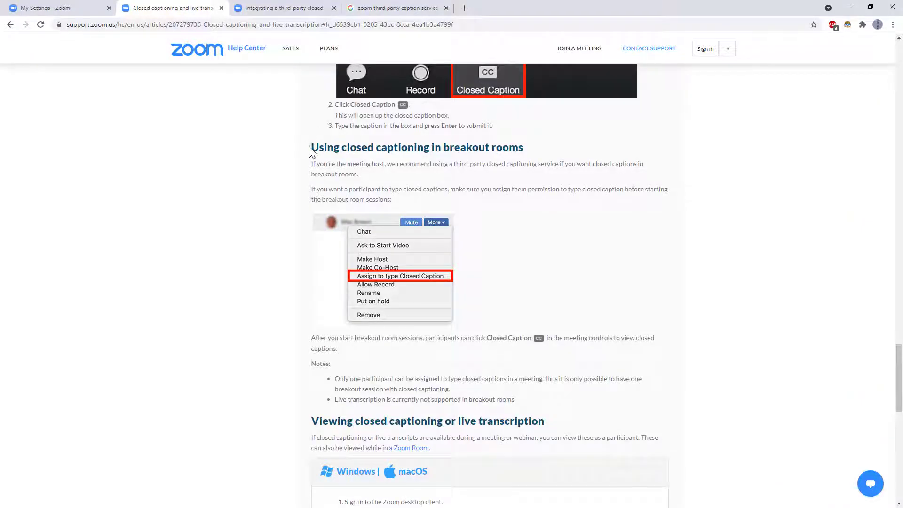
In the Zoom Help Center article, read the section on closed captioning in breakout rooms, highlighting its heading, the live transcription note and the host recommendation
drag(312, 147, 519, 148)
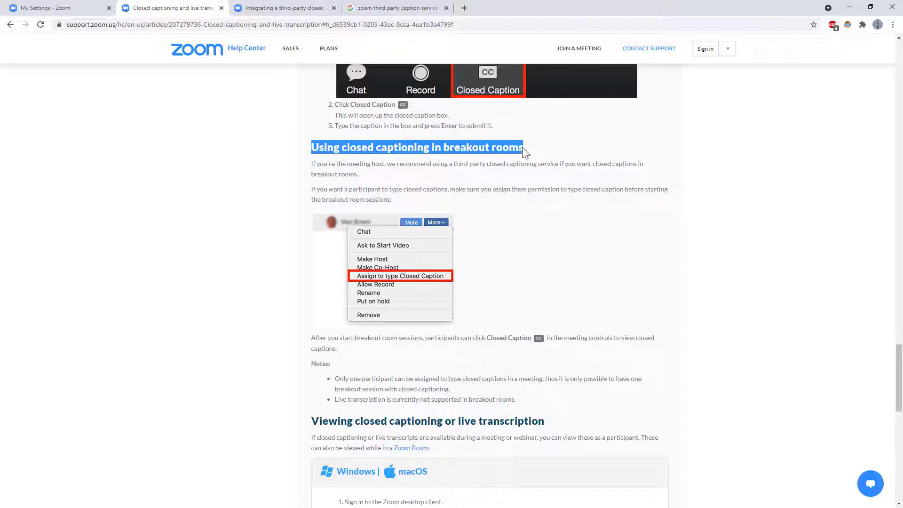
click(371, 179)
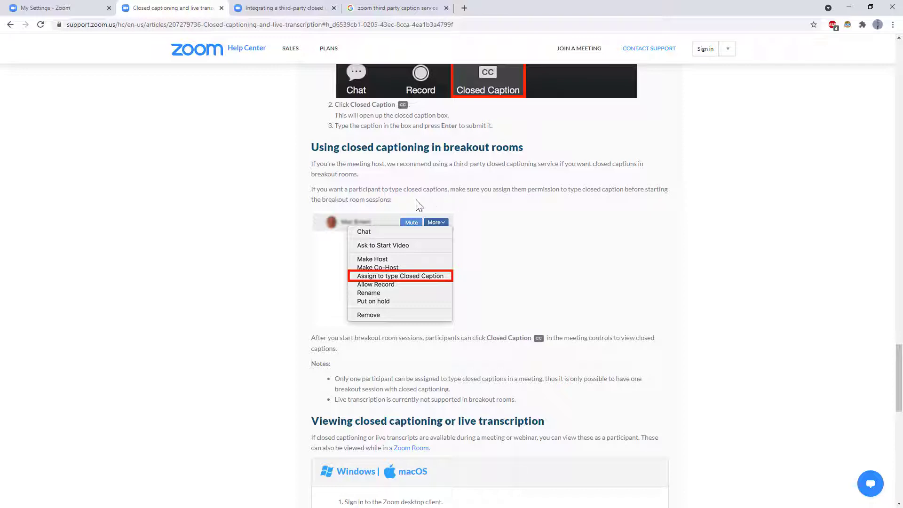
scroll(381, 301, down, 1)
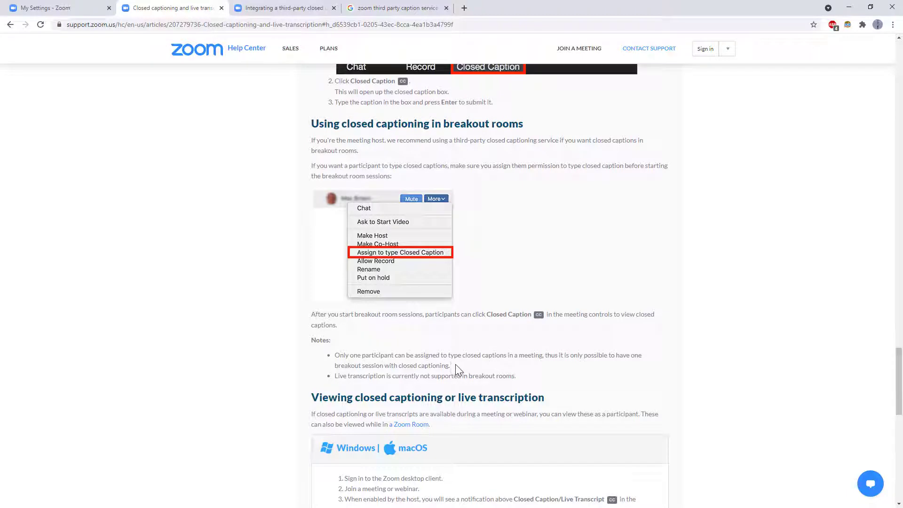
drag(519, 376, 323, 383)
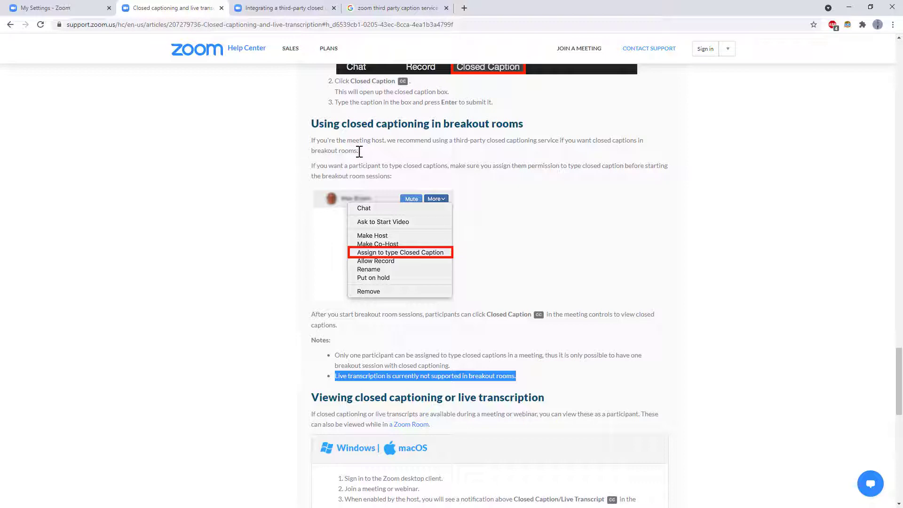
drag(358, 151, 309, 140)
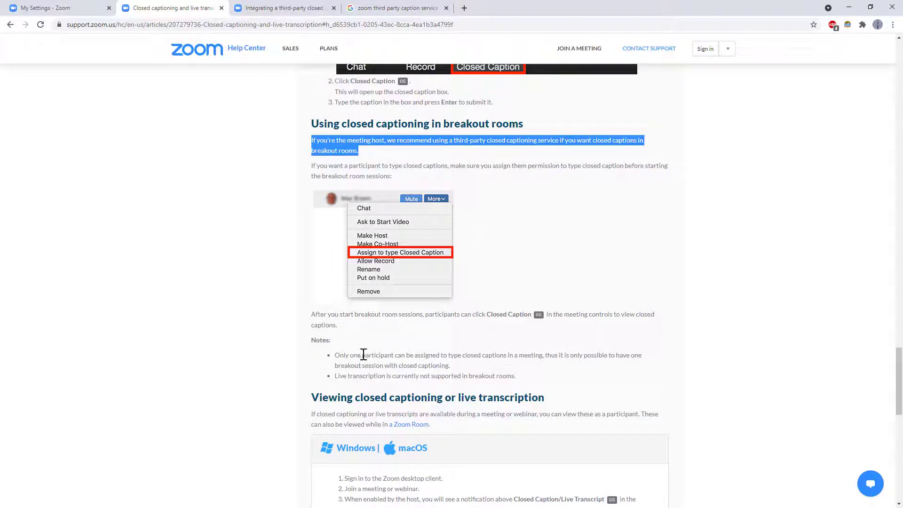
click(385, 377)
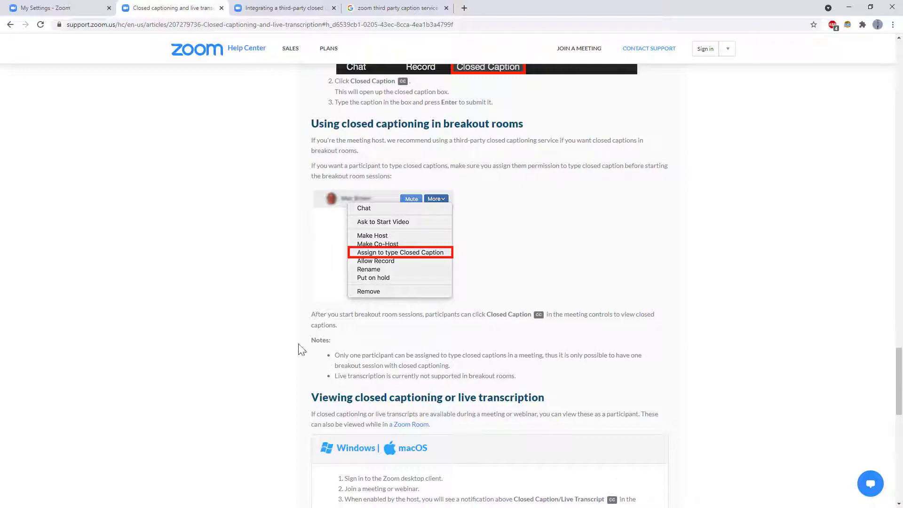